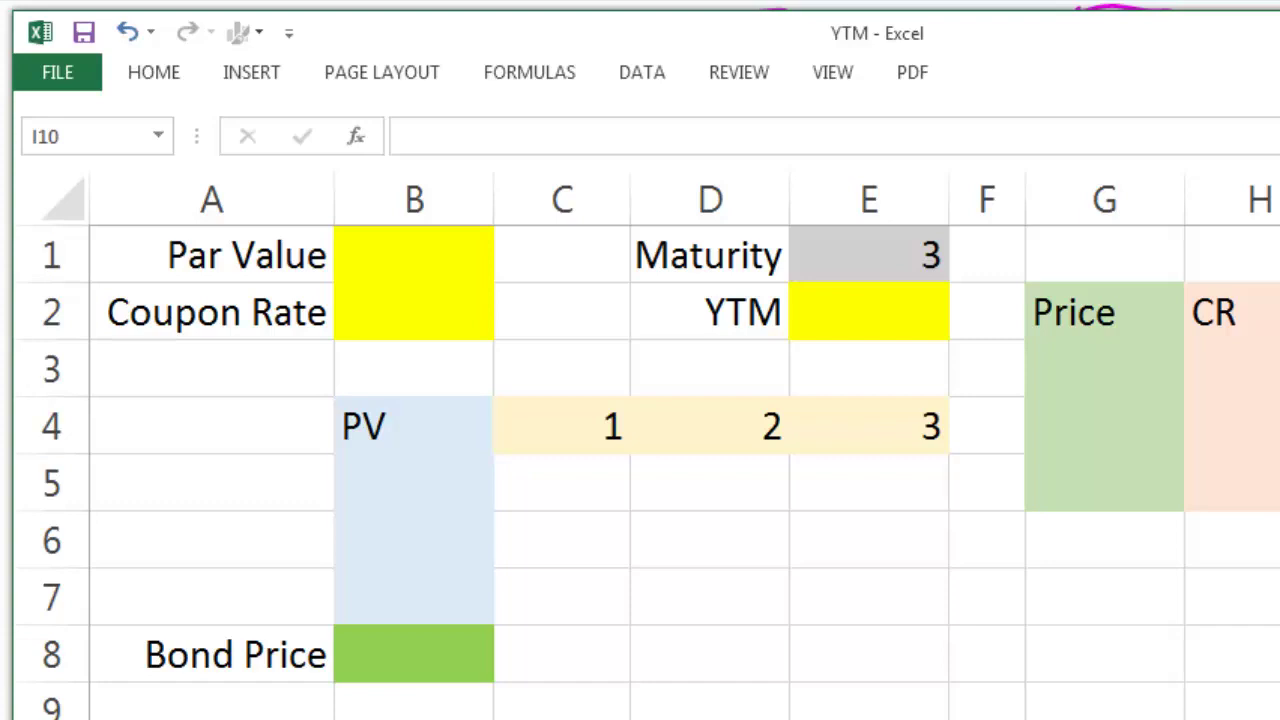
- Enter par value 100, coupon rate 4% and YTM 2% in the bond input cells
left_click(463, 257)
type("100")
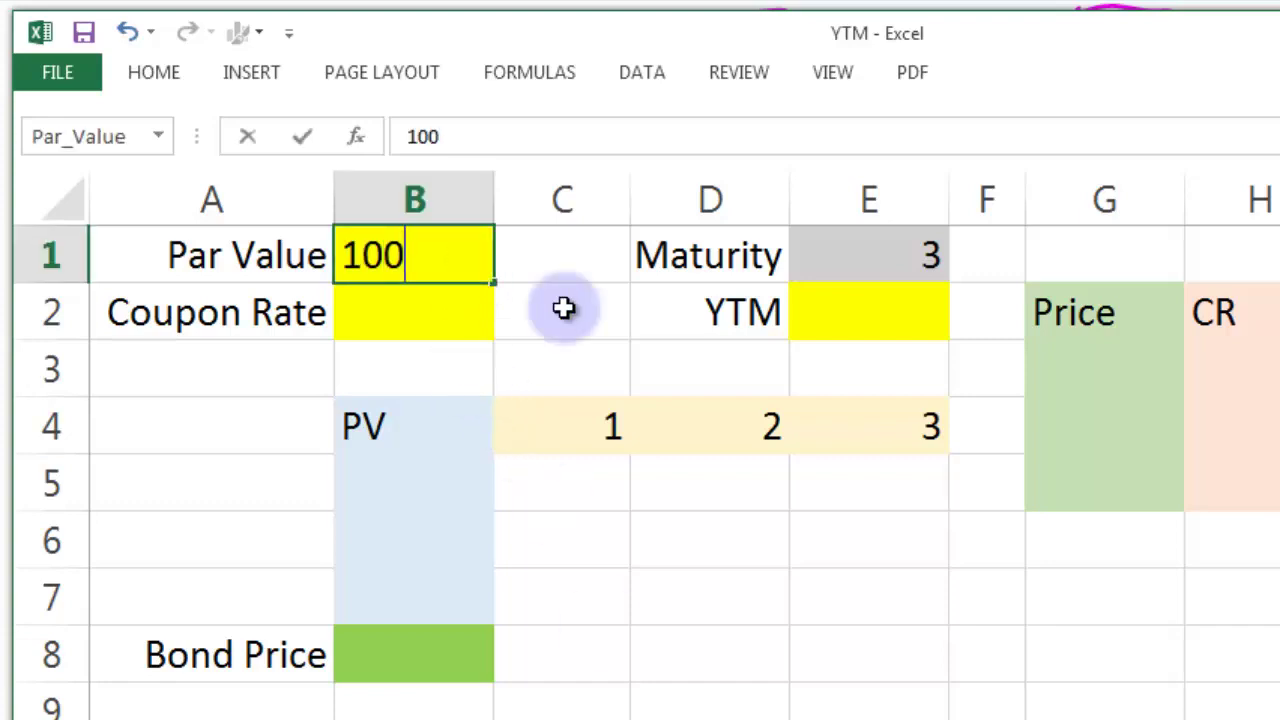
key("Return")
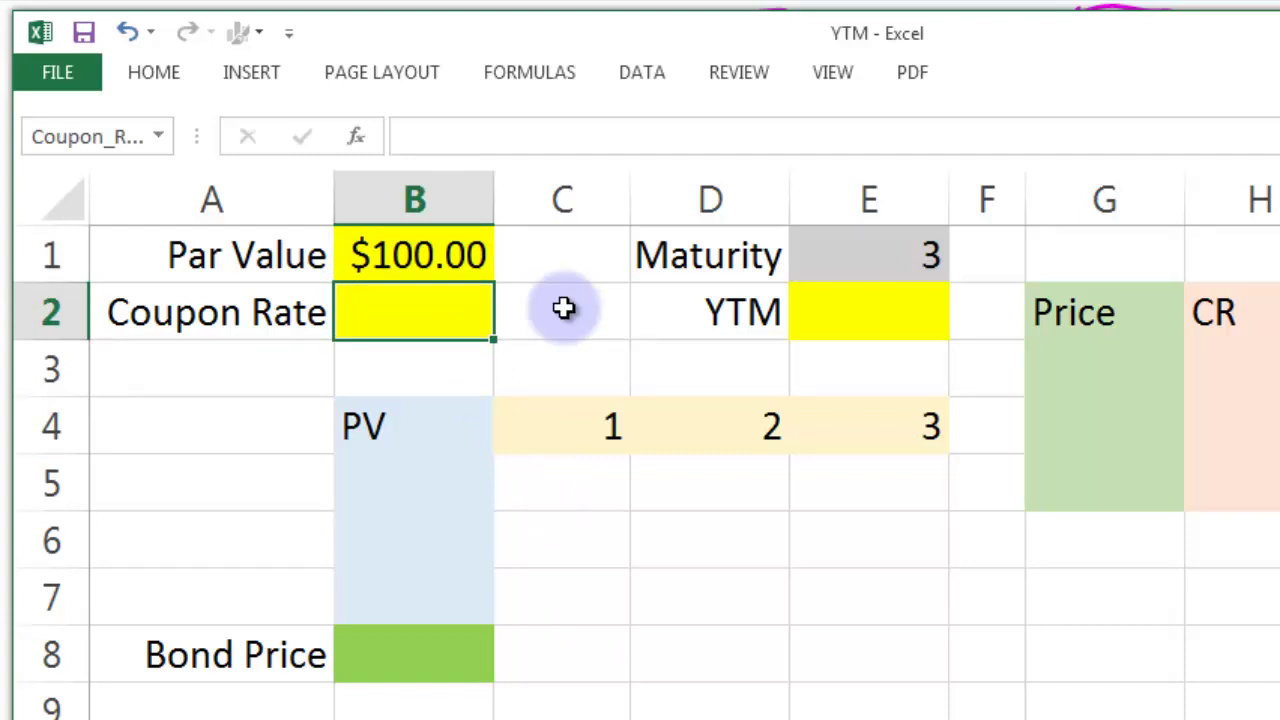
type("4%")
key("Return")
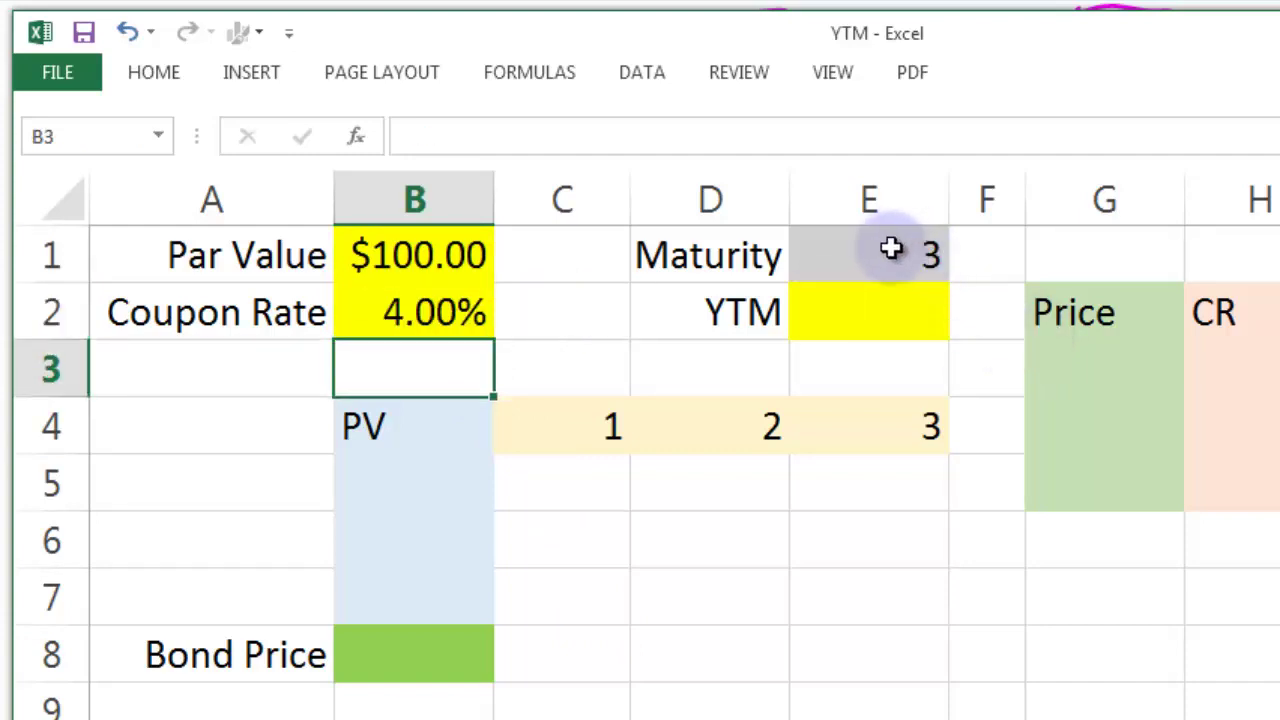
left_click(890, 249)
left_click(893, 320)
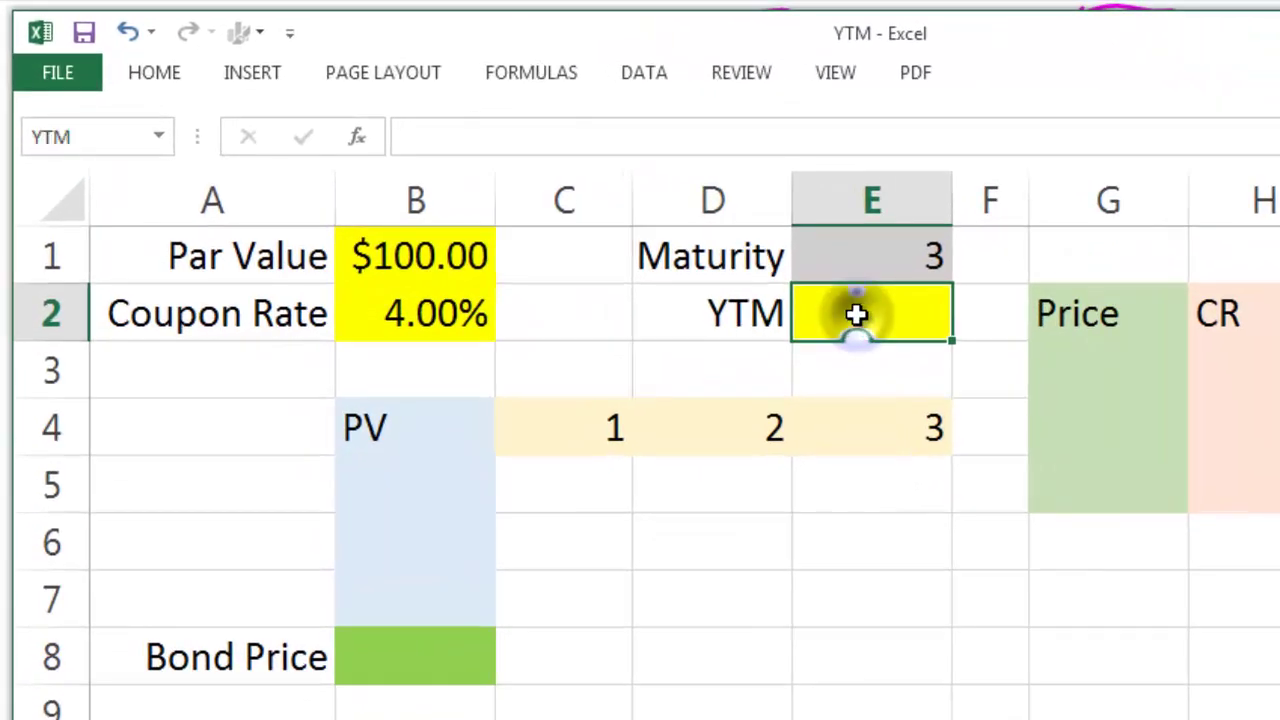
type("2%")
key("Return")
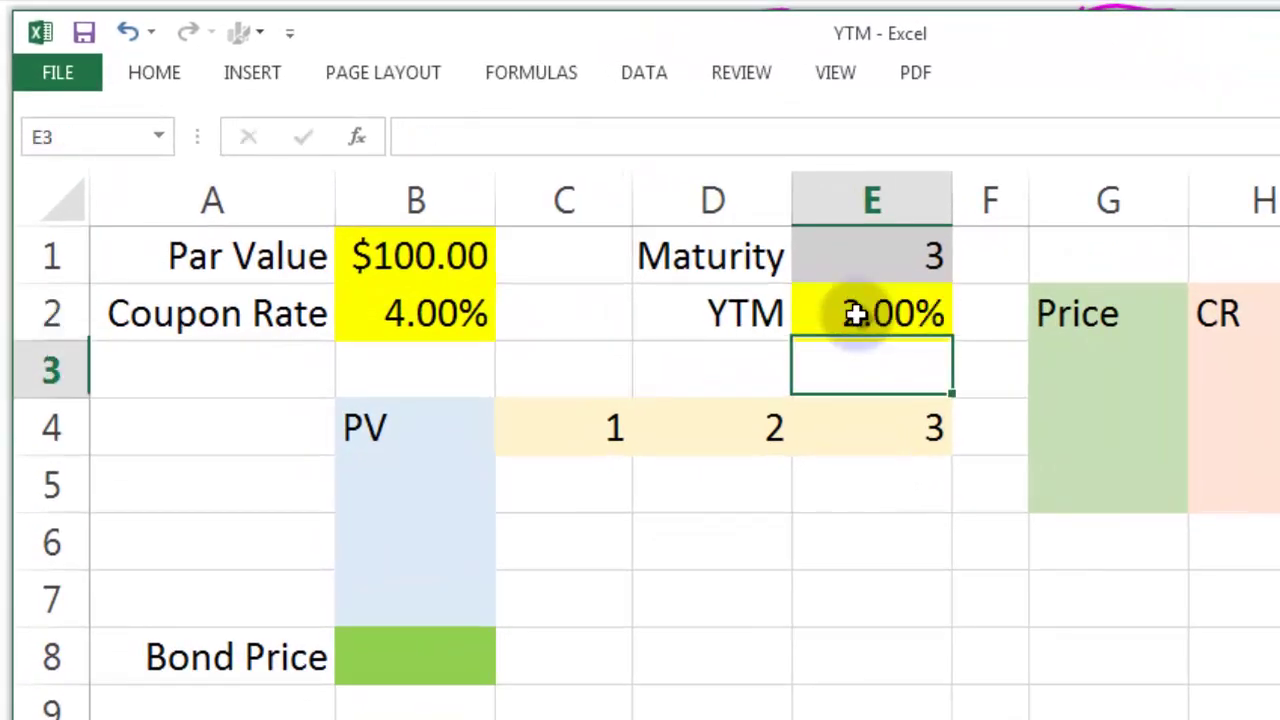
- Enter =Coupon_Rate*Par_Value in C5 and D6 for the $4.00 year-1 and year-2 coupons
left_click(581, 489)
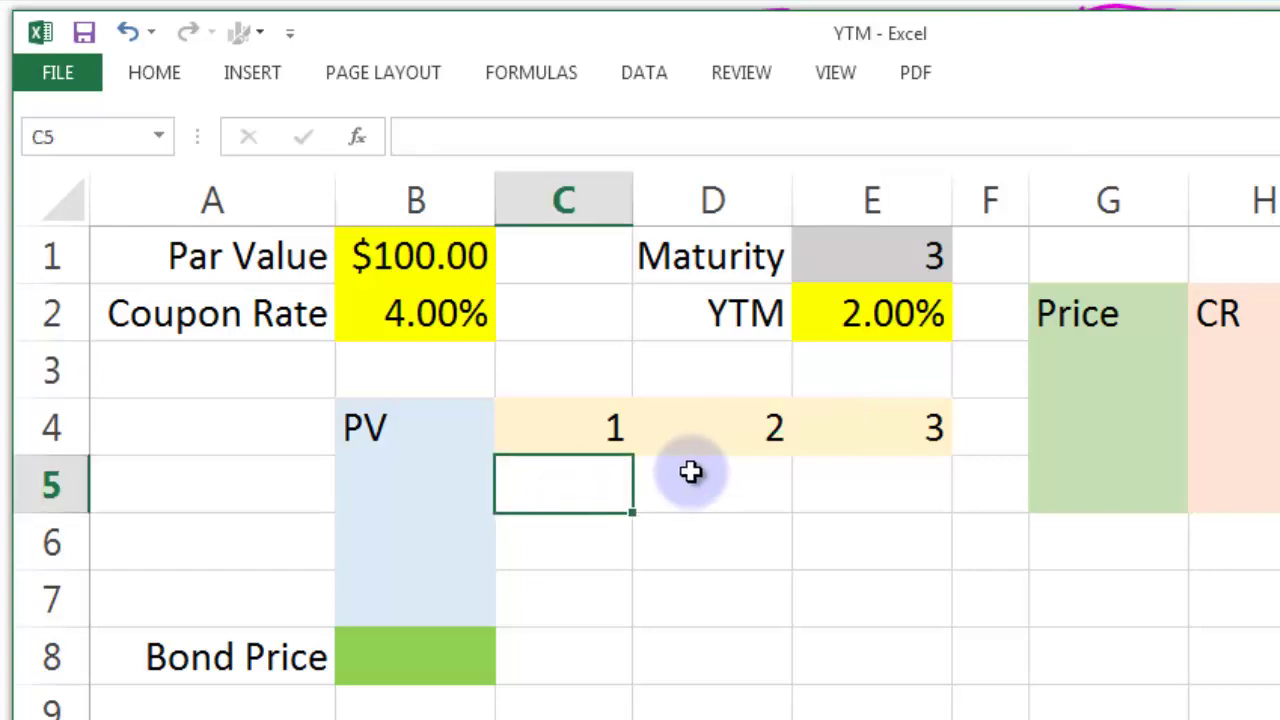
type("=")
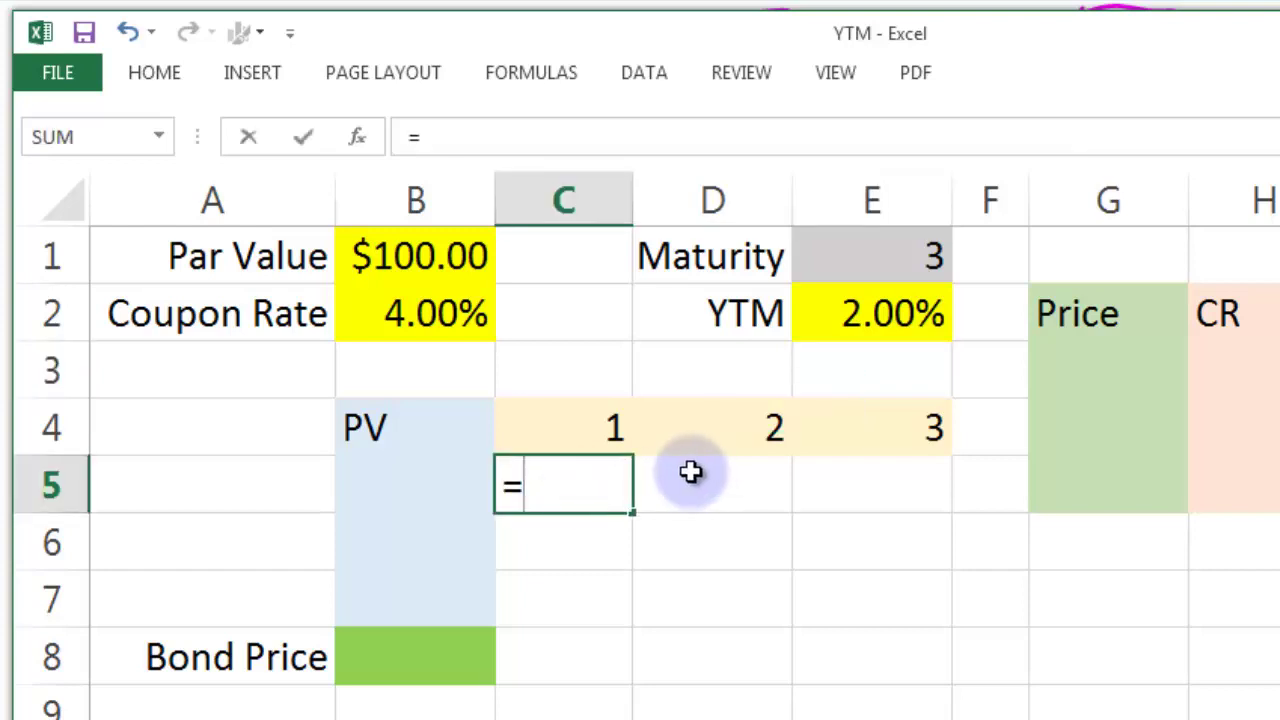
left_click(443, 314)
type("*")
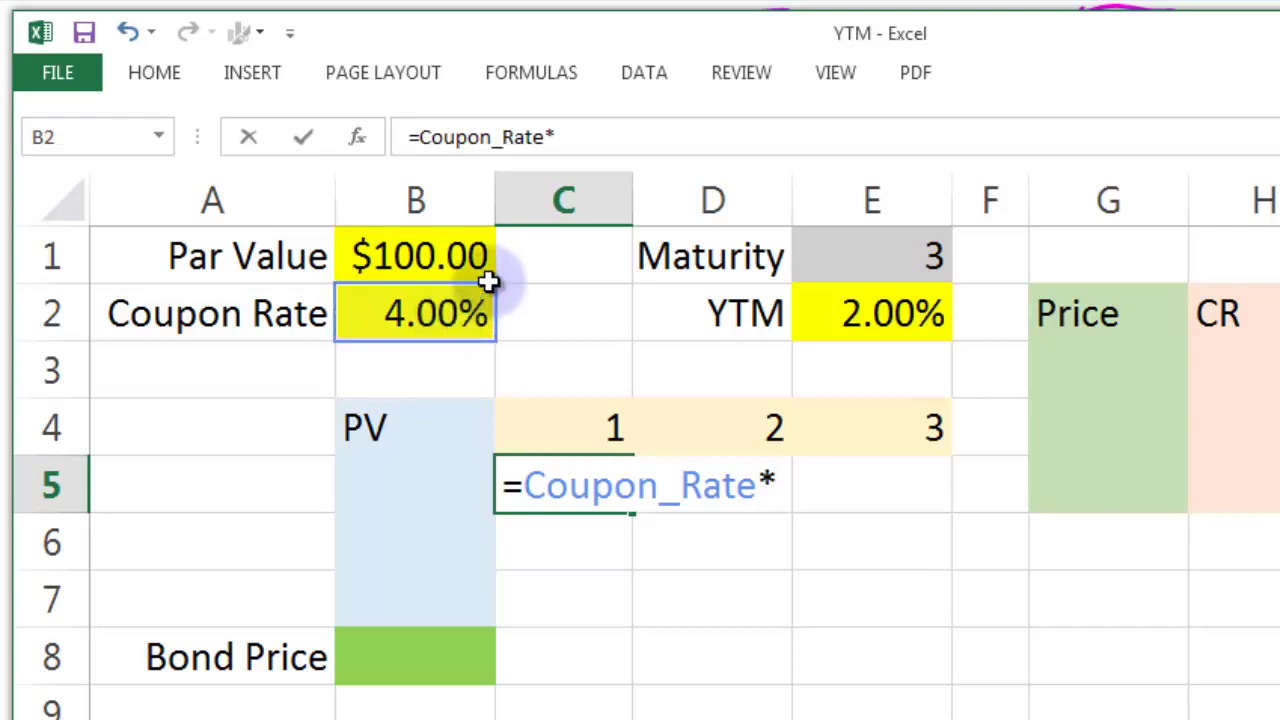
left_click(448, 260)
key("Return")
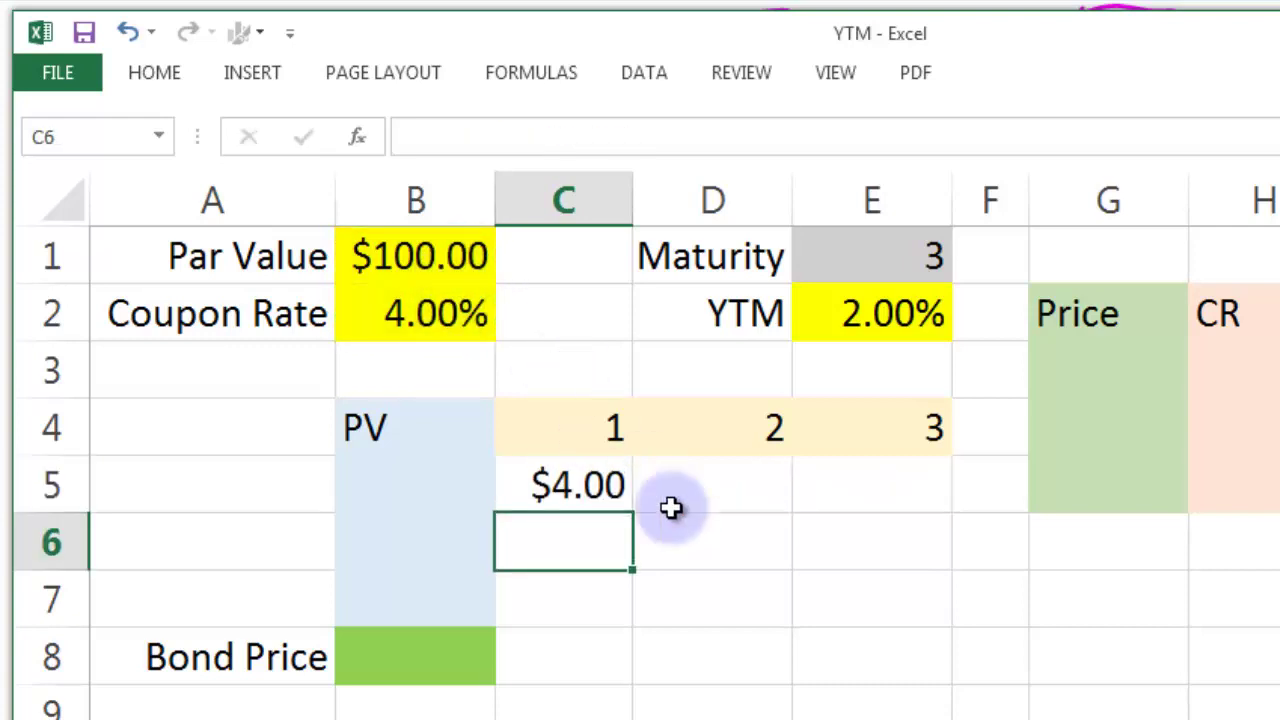
left_click(740, 546)
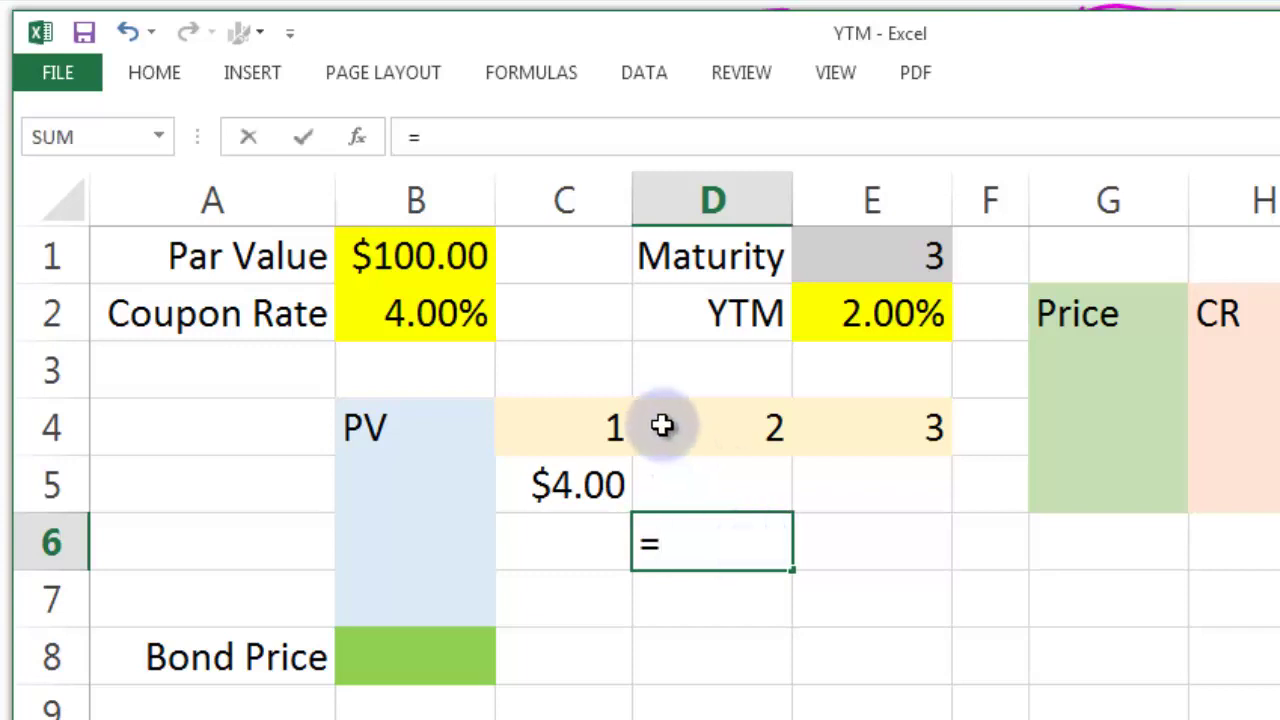
left_click(392, 330)
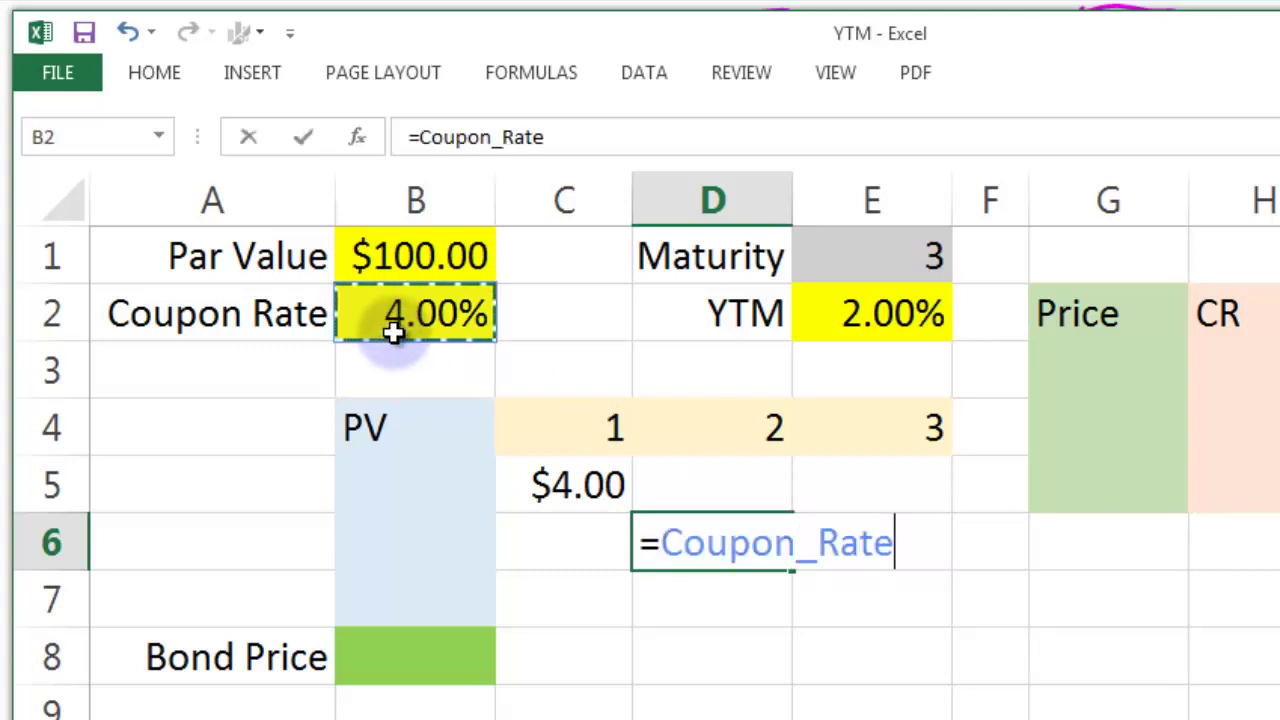
type("*")
left_click(421, 255)
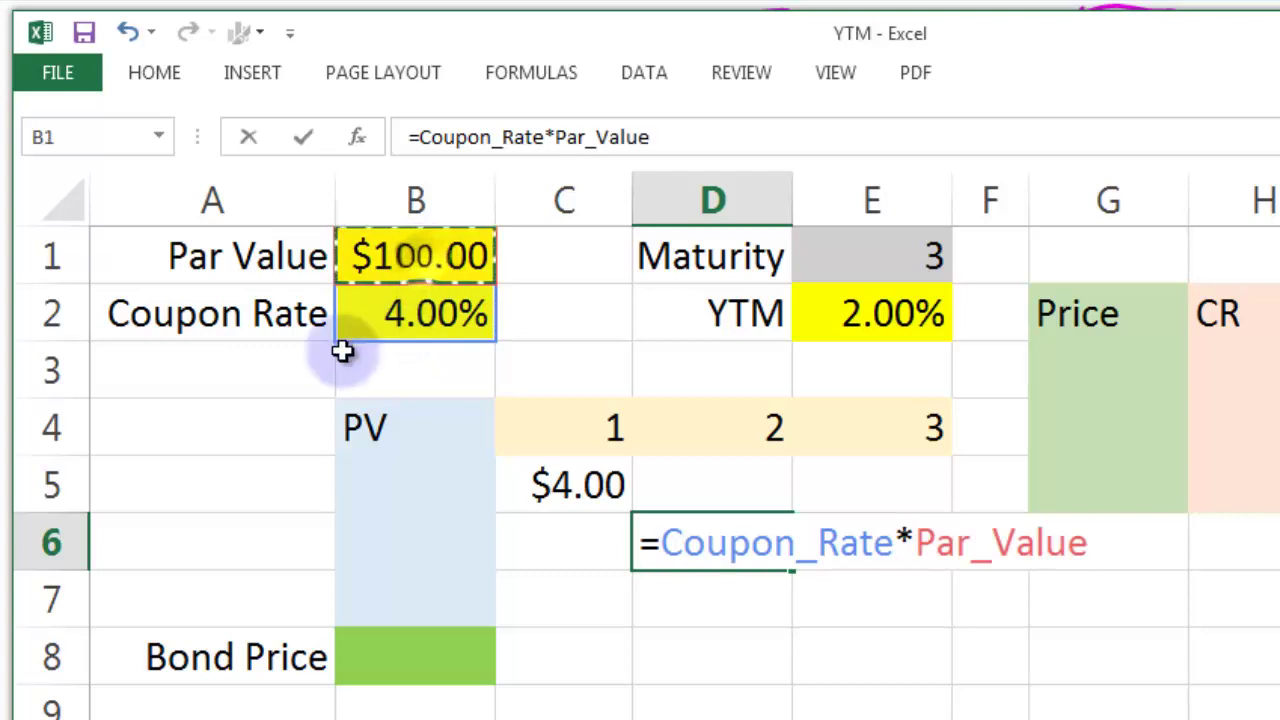
key("Return")
- Enter =(Coupon_Rate*Par_Value)+Par_Value in E7 for the $104.00 final cash flow
left_click(860, 603)
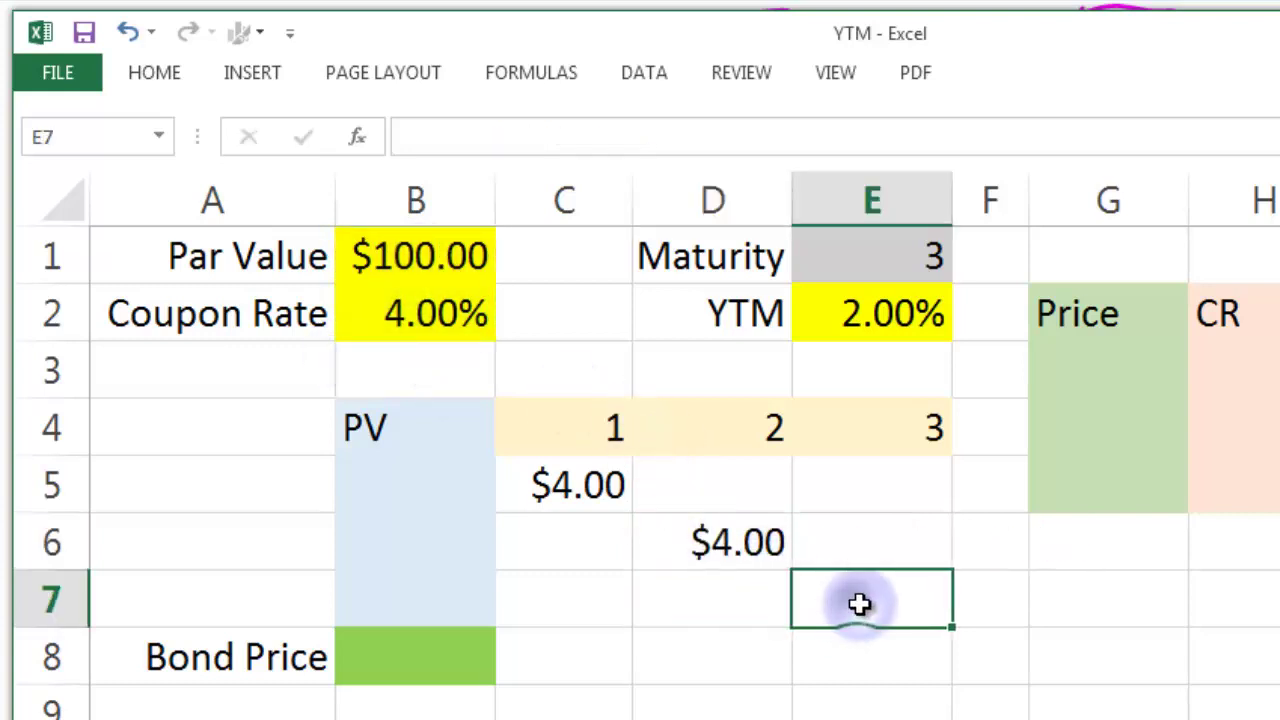
type("=")
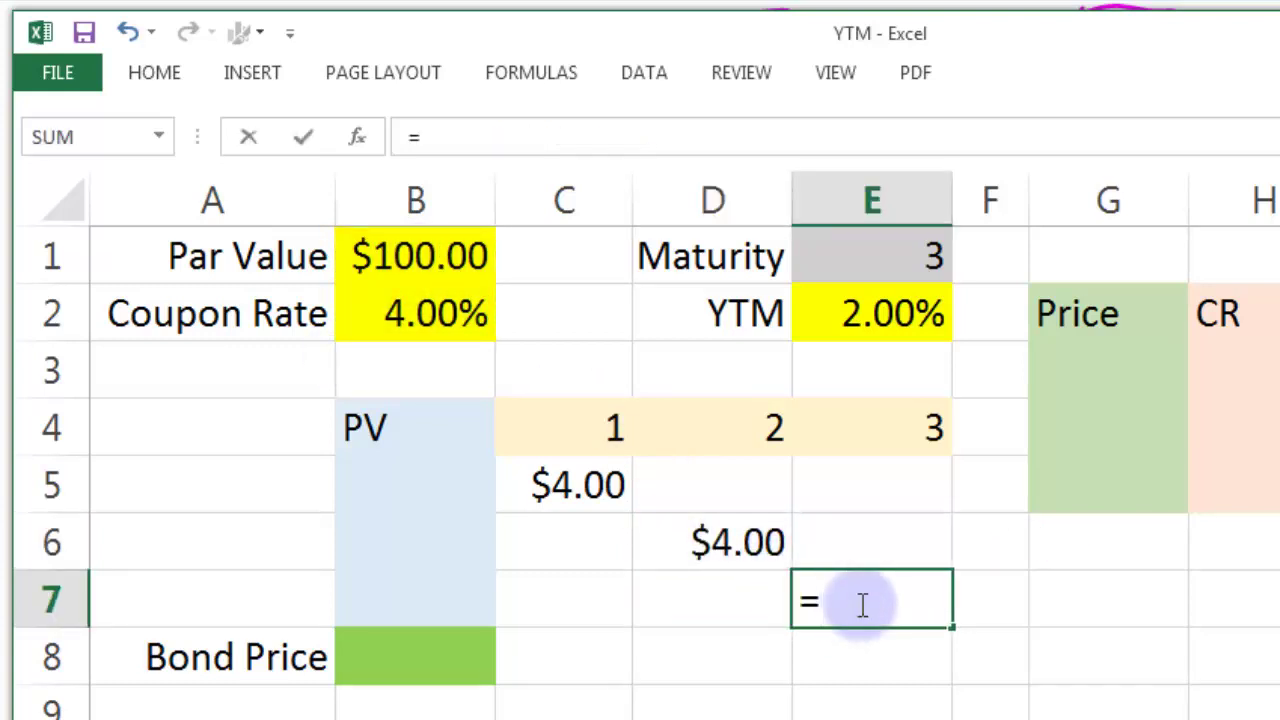
type("(")
left_click(446, 299)
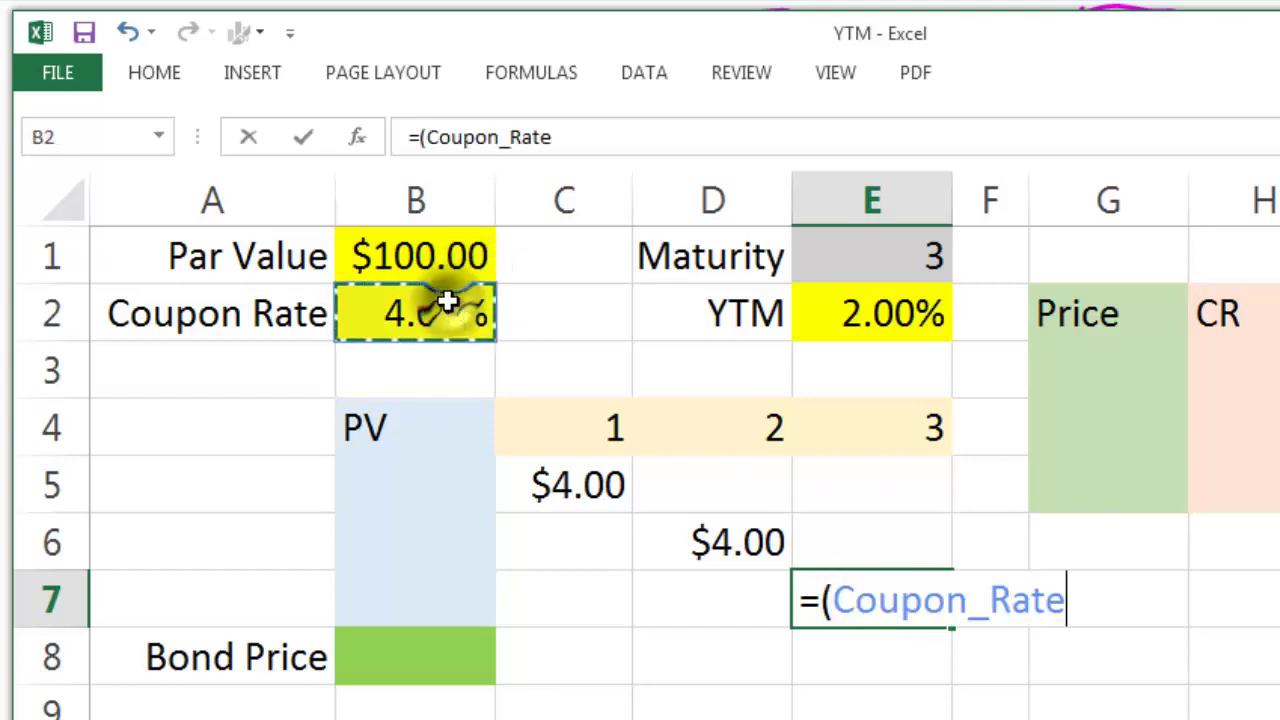
type("*")
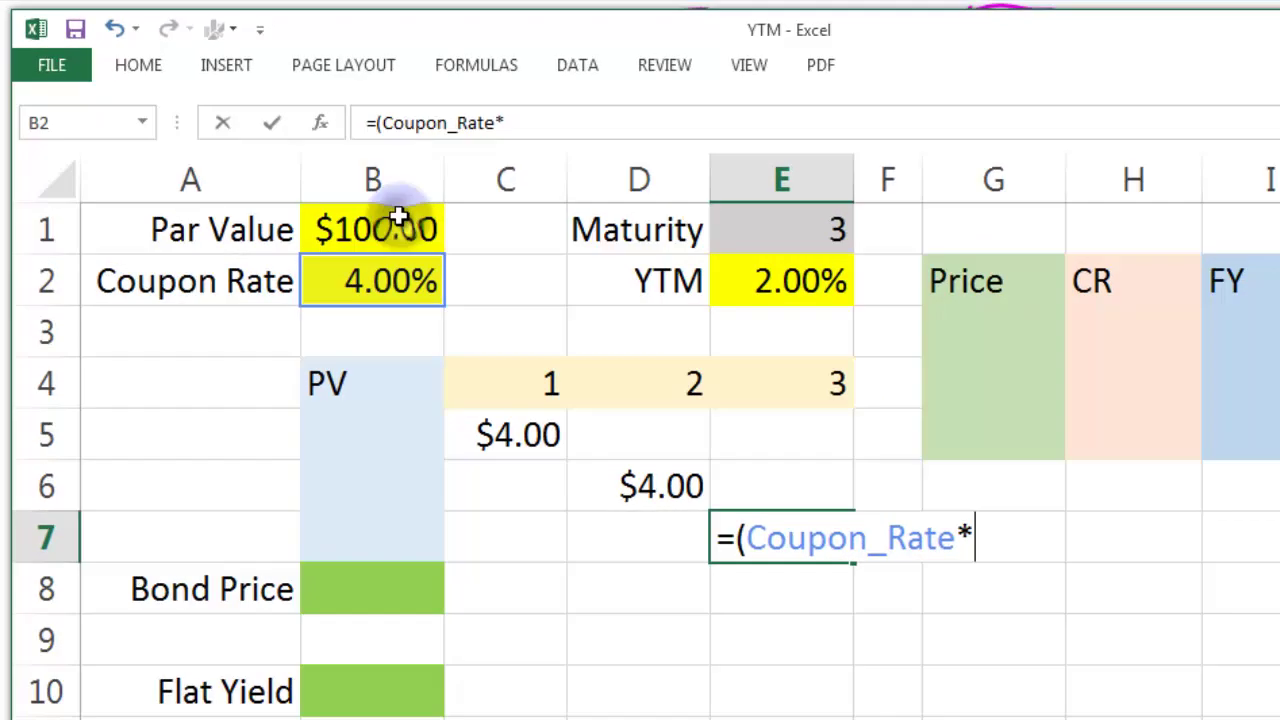
left_click(446, 250)
type(")+")
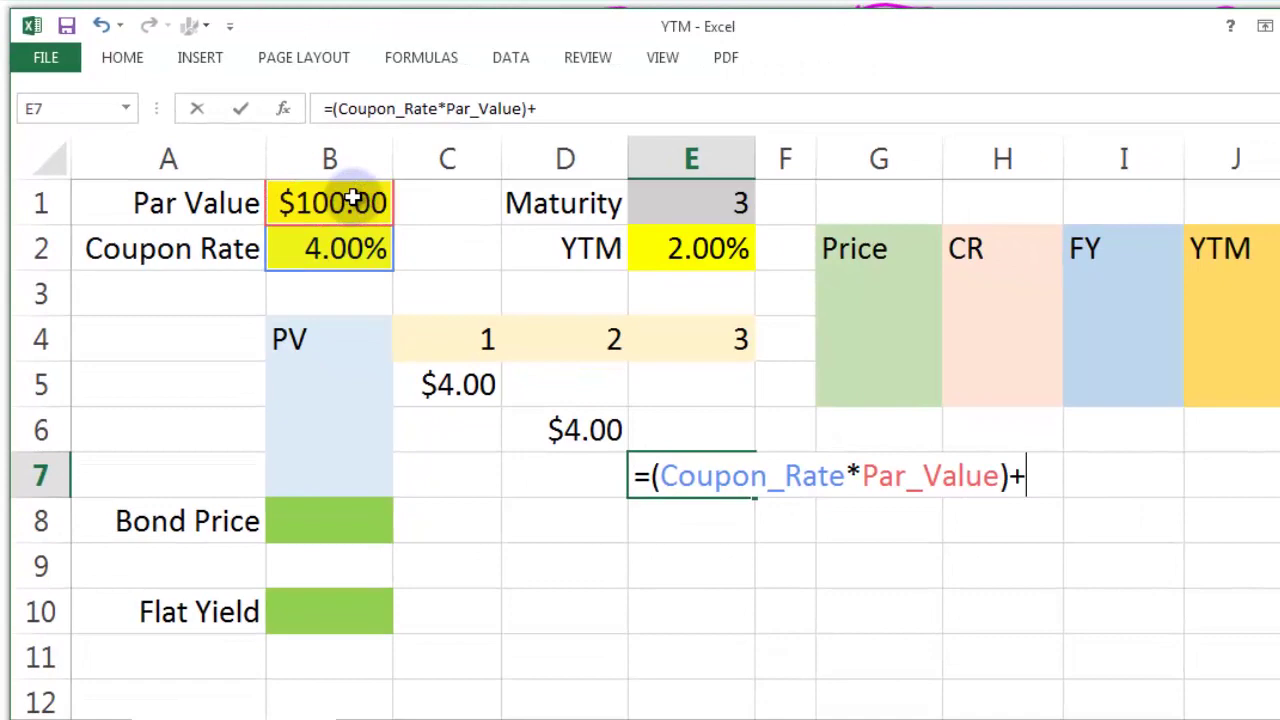
left_click(298, 202)
key("Return")
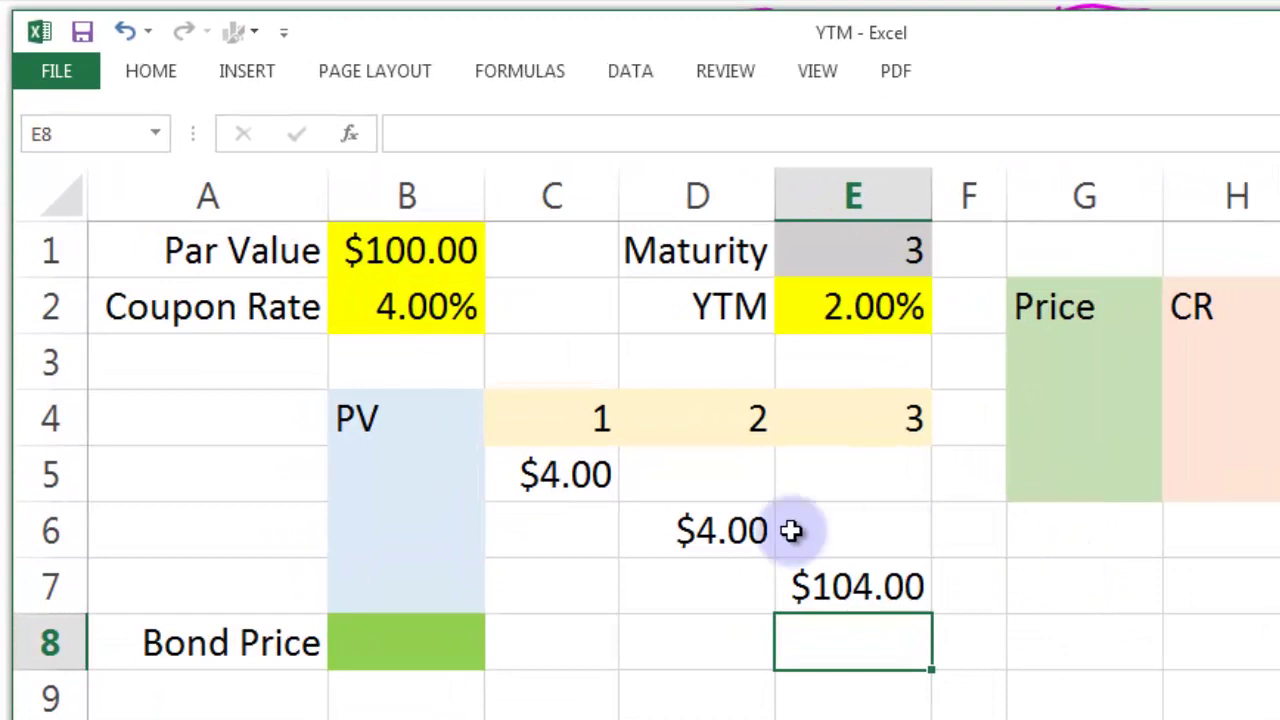
- Enter =C5/POWER(1+YTM,C4) in B5 for the year-1 present value of $3.92
left_click(420, 477)
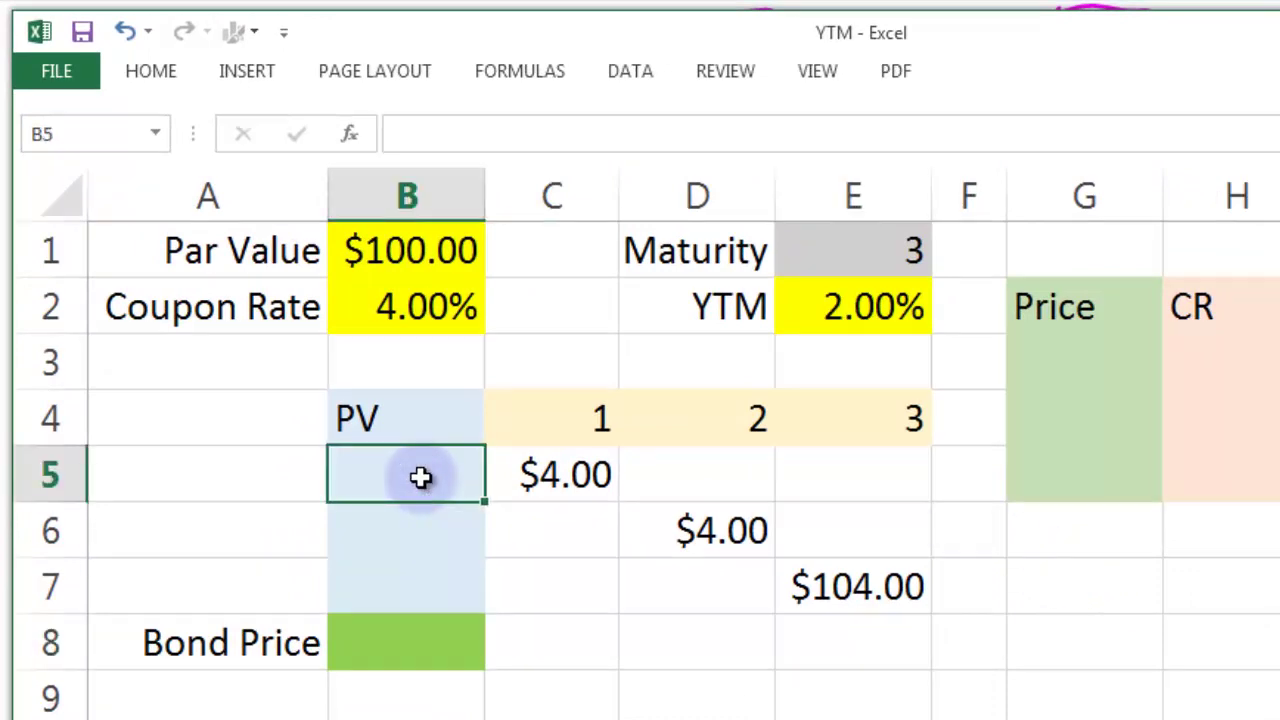
type("=")
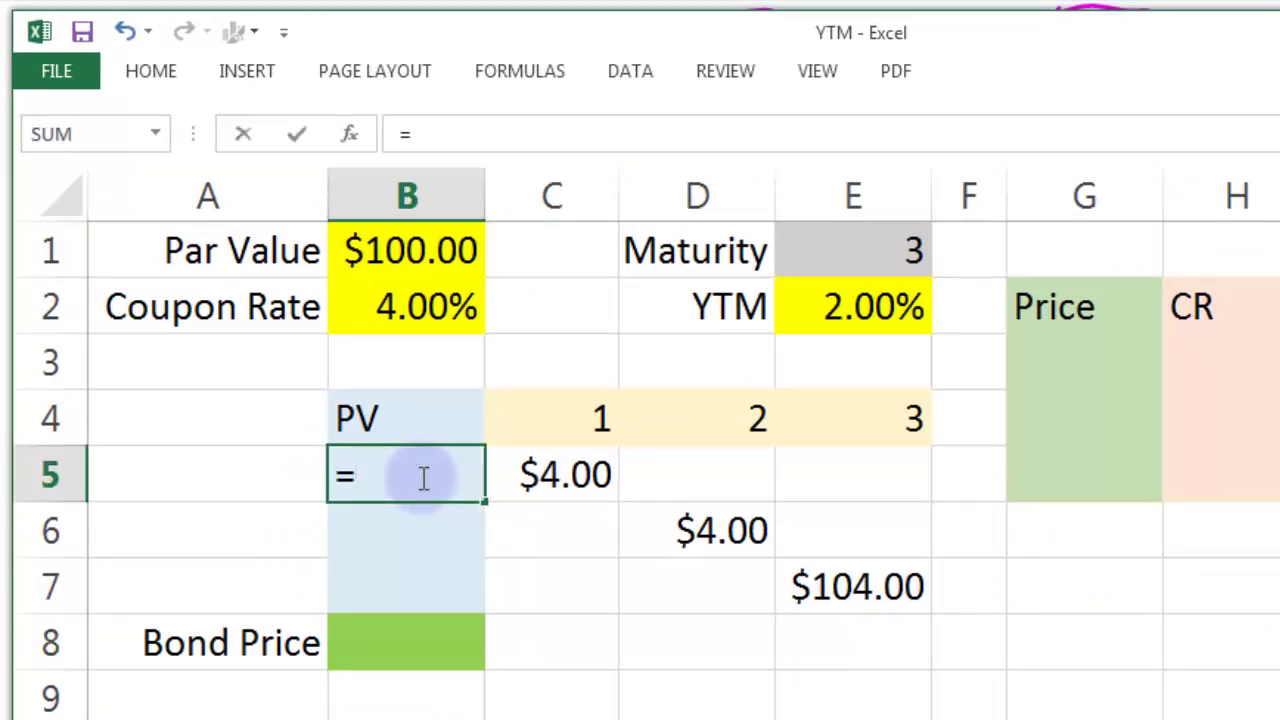
left_click(555, 479)
type("/power(1+")
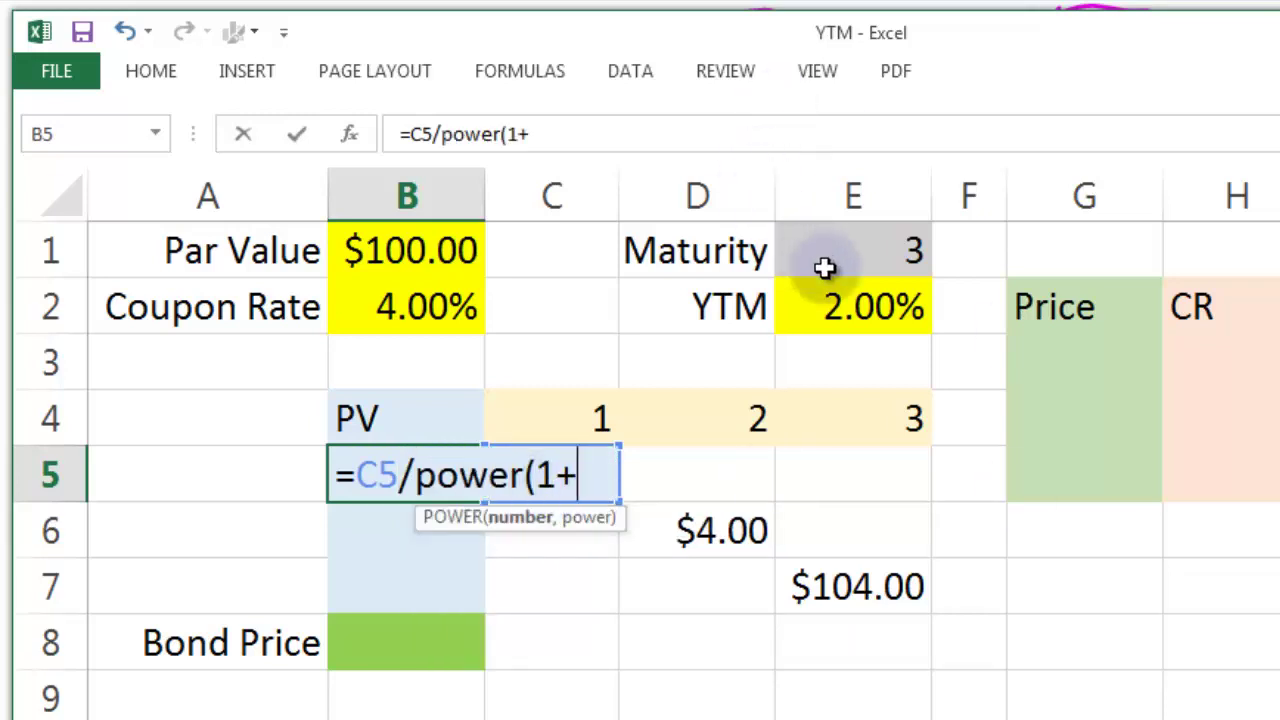
left_click(834, 304)
type(",")
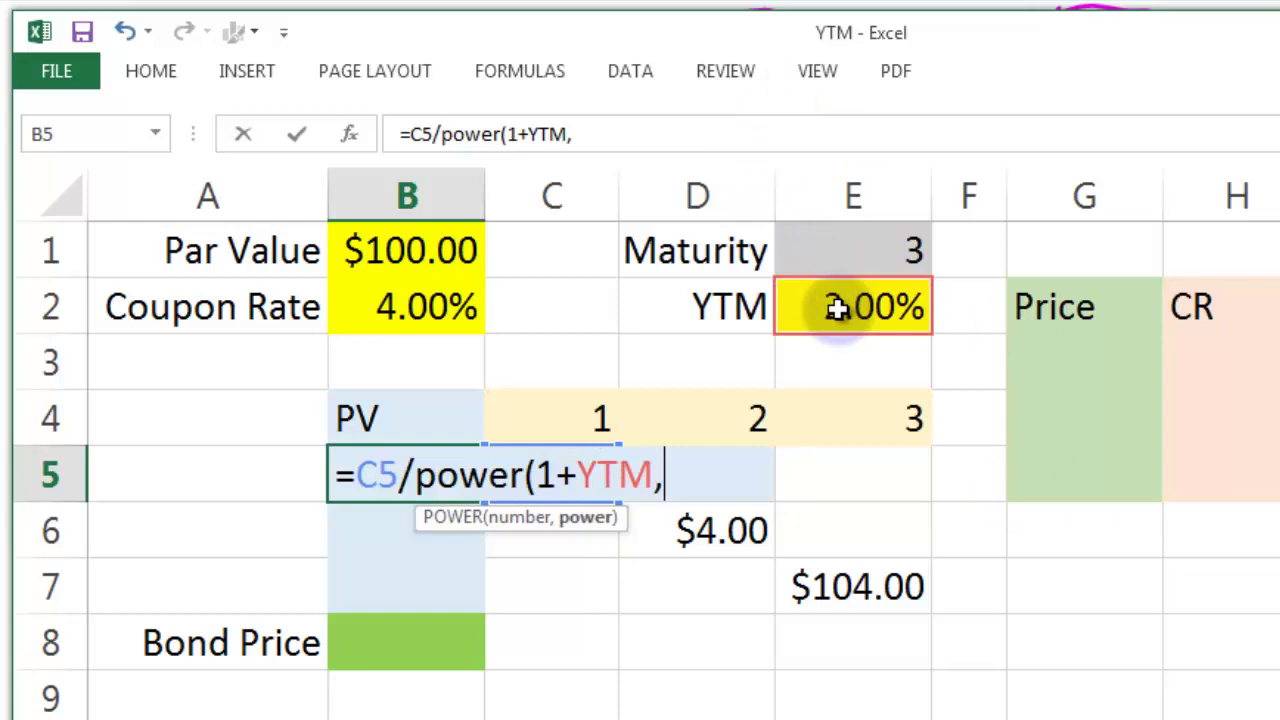
left_click(580, 417)
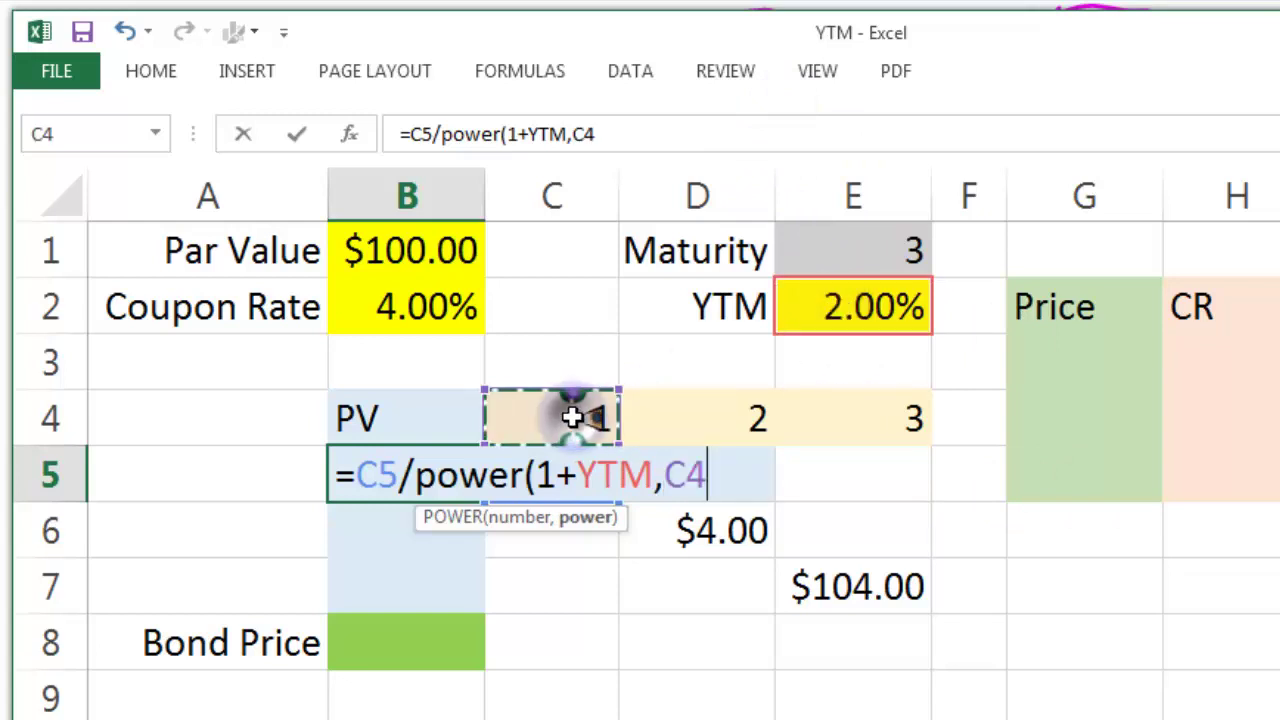
type(")")
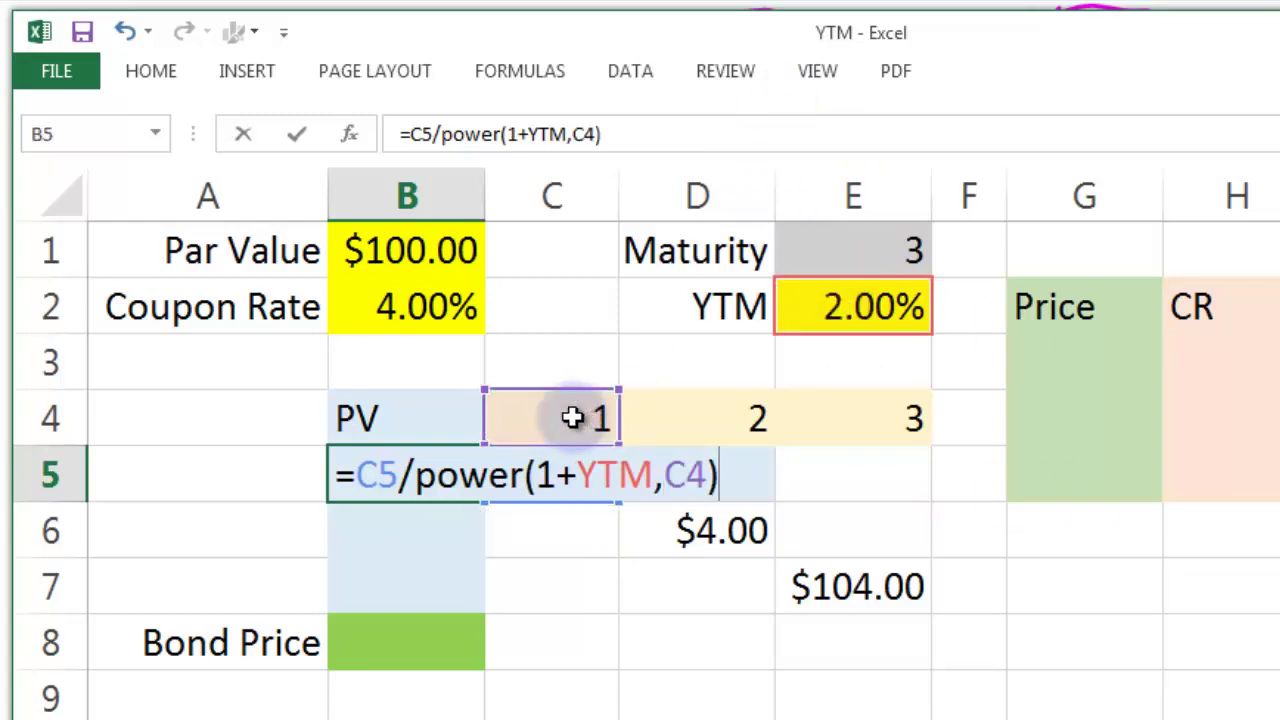
key("Return")
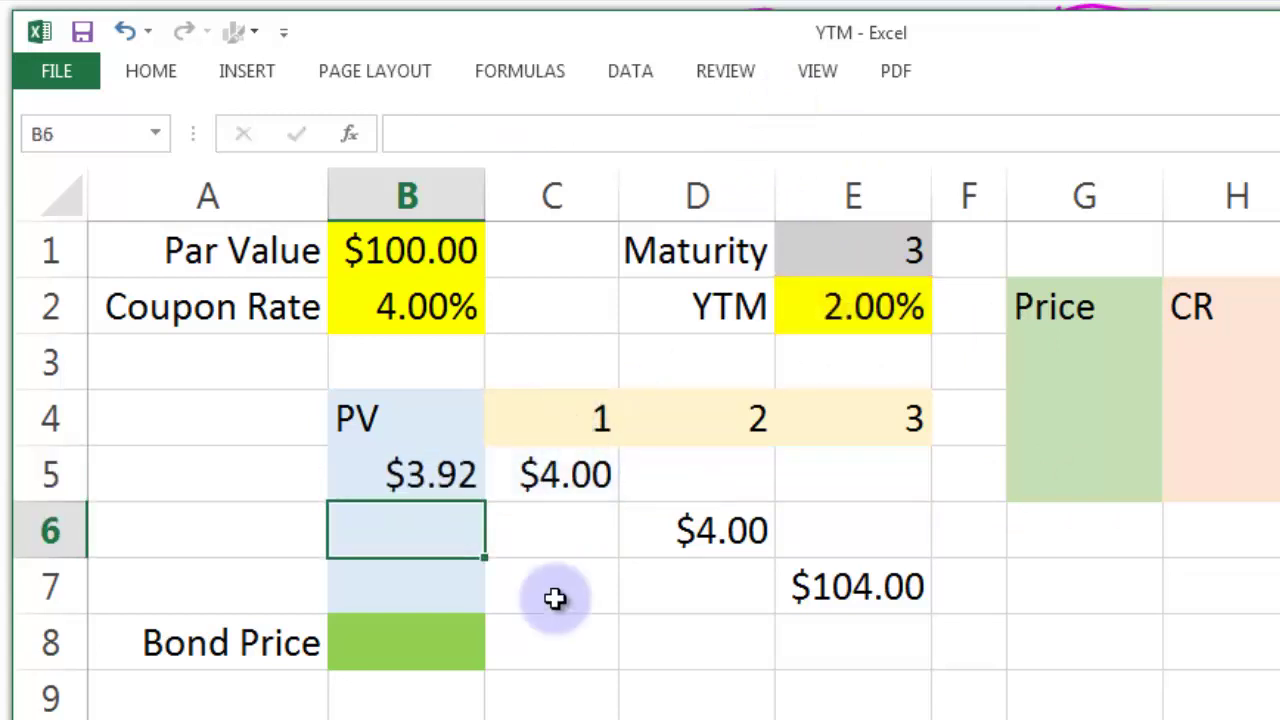
left_click(548, 470)
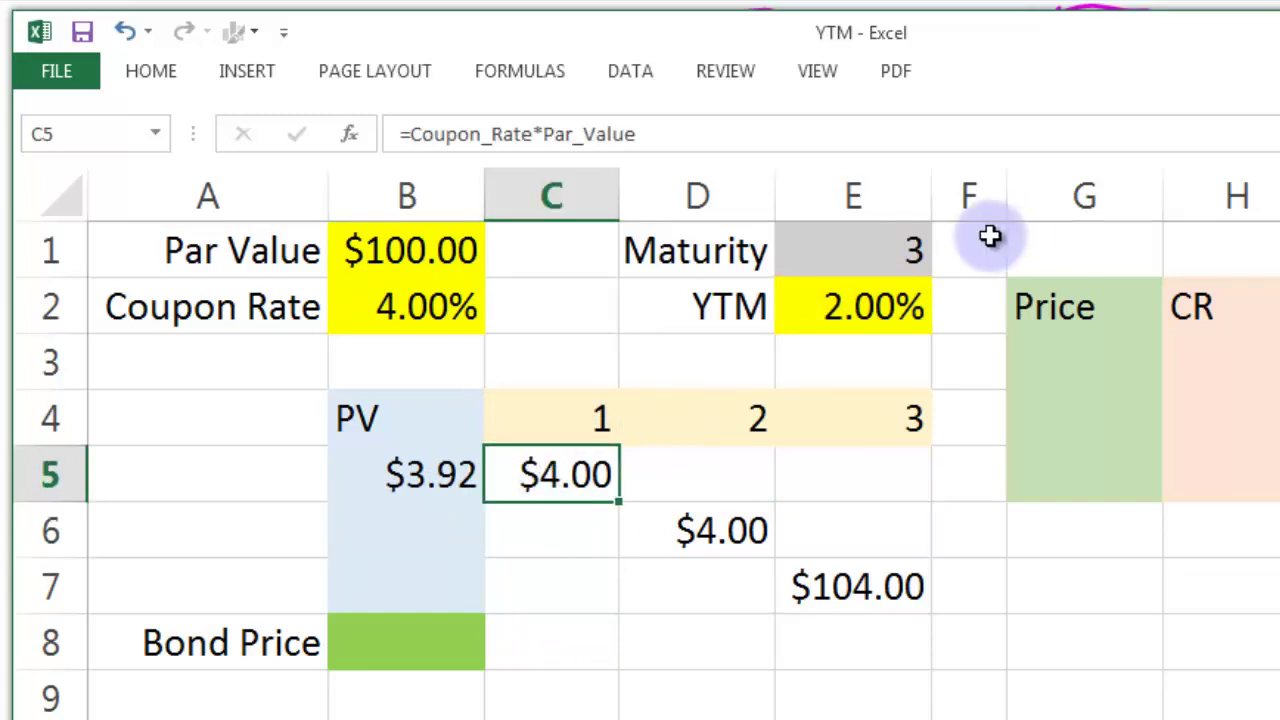
left_click(872, 298)
left_click(432, 478)
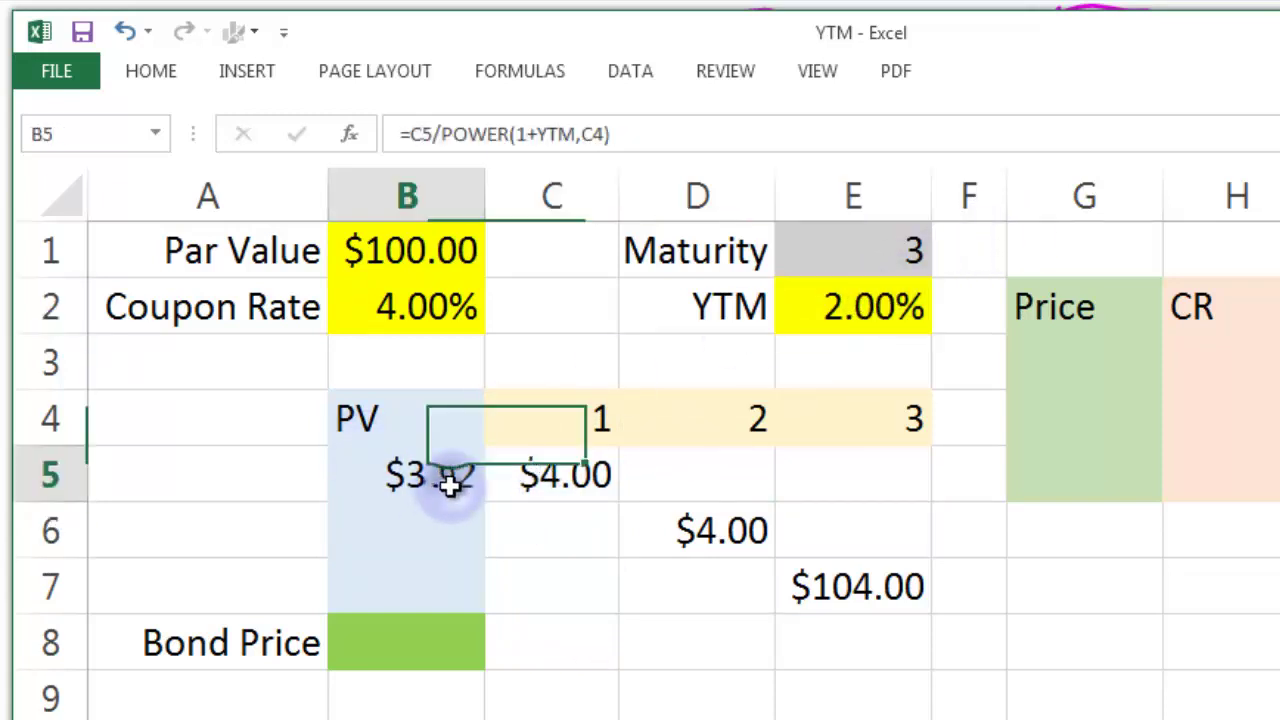
- Enter =D6/POWER(1+YTM,D4) in B6 for the year-2 present value of $3.84
left_click(714, 534)
left_click(420, 523)
type("=")
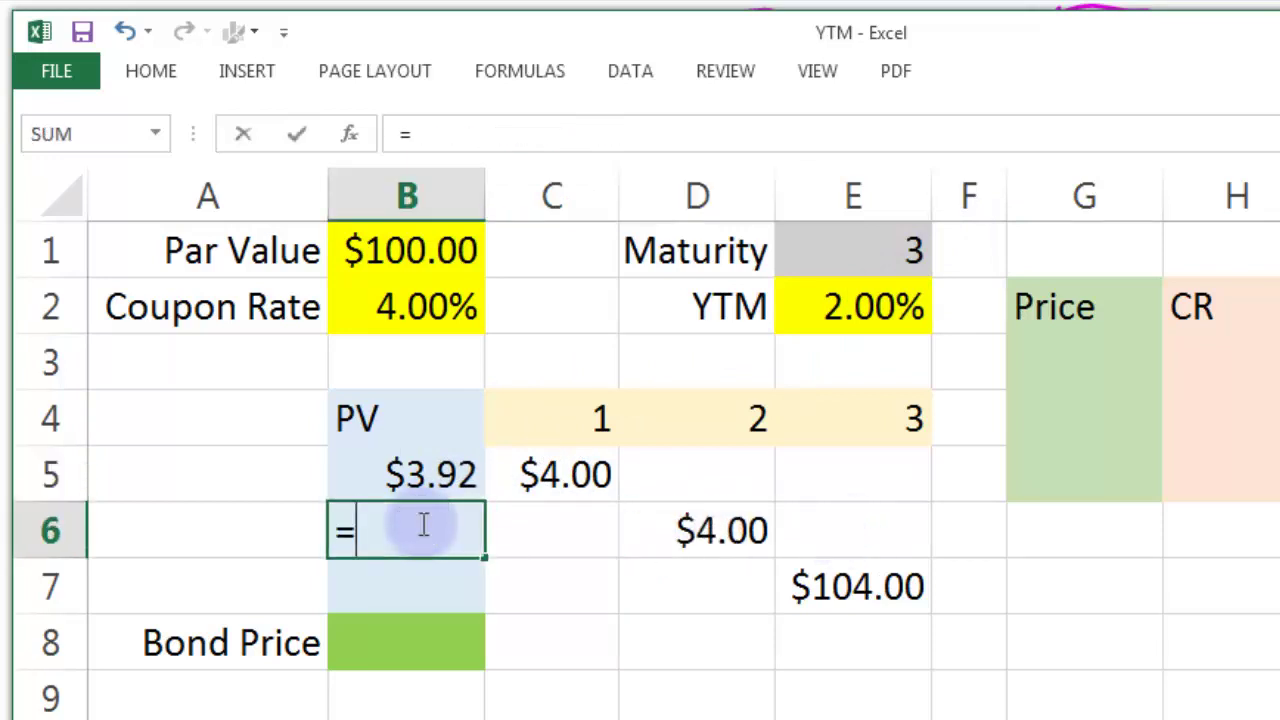
left_click(675, 527)
type("/")
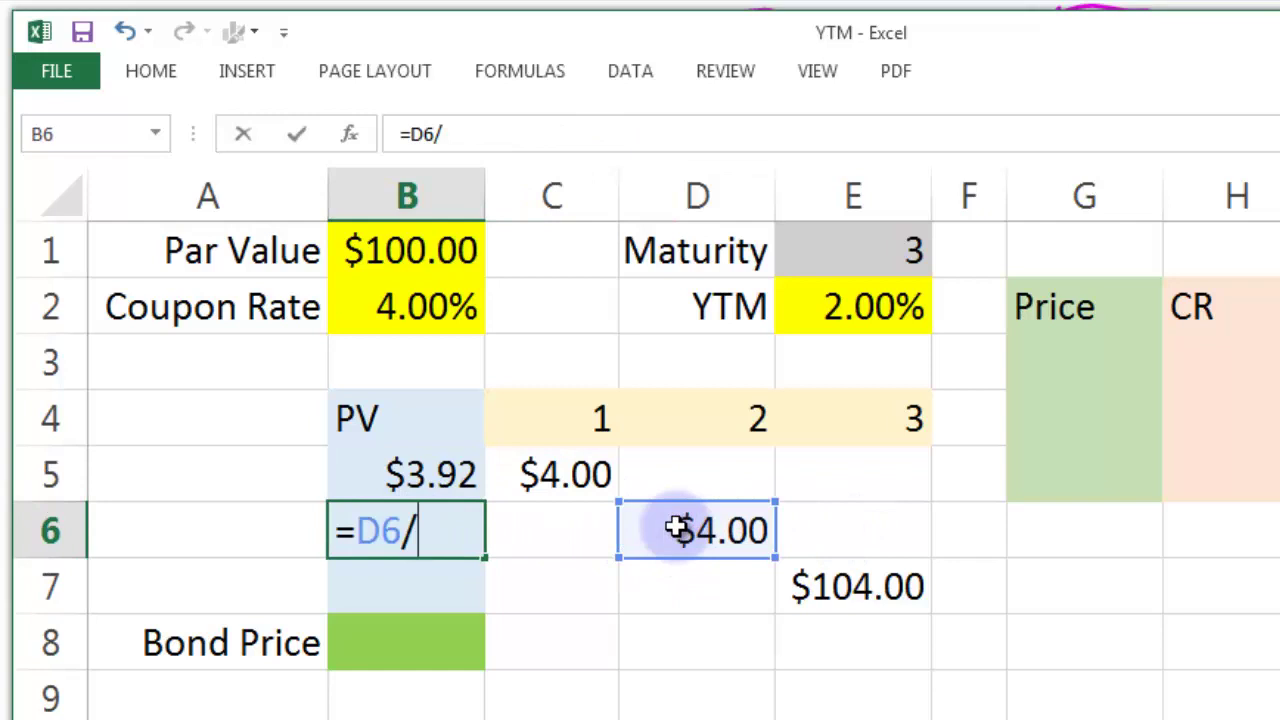
type("power(1+")
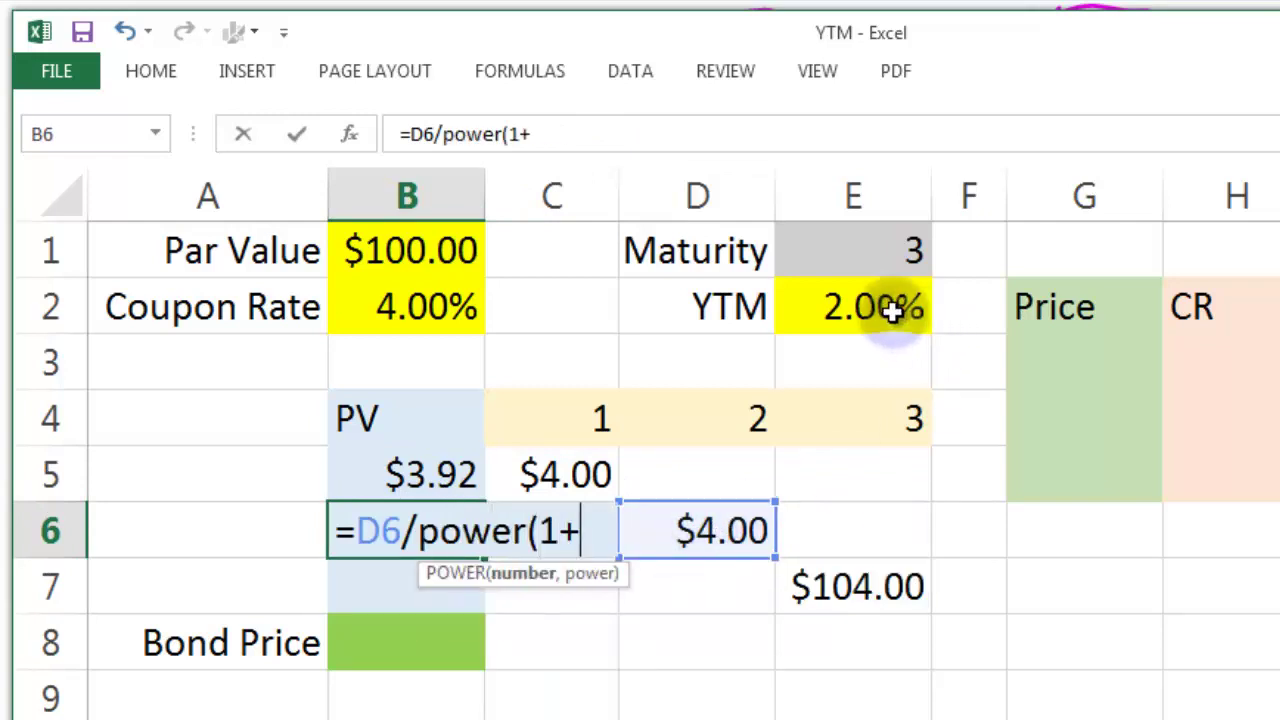
left_click(894, 309)
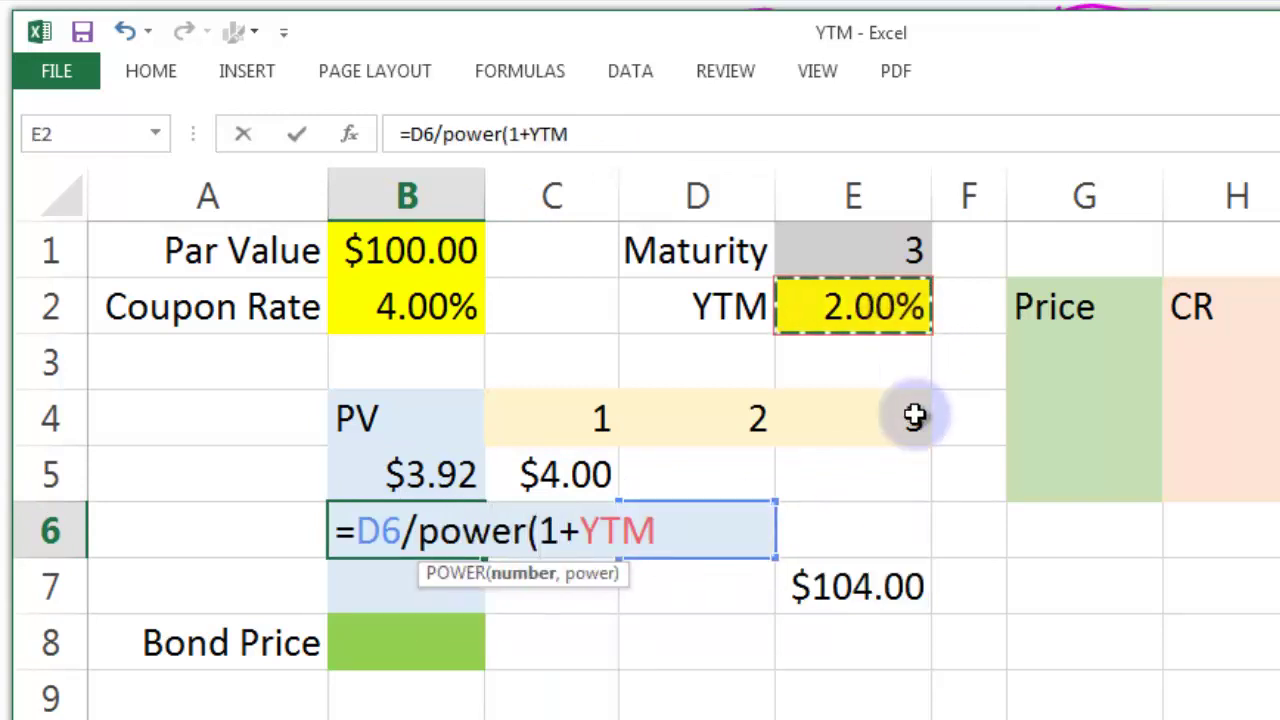
type(",")
left_click(689, 432)
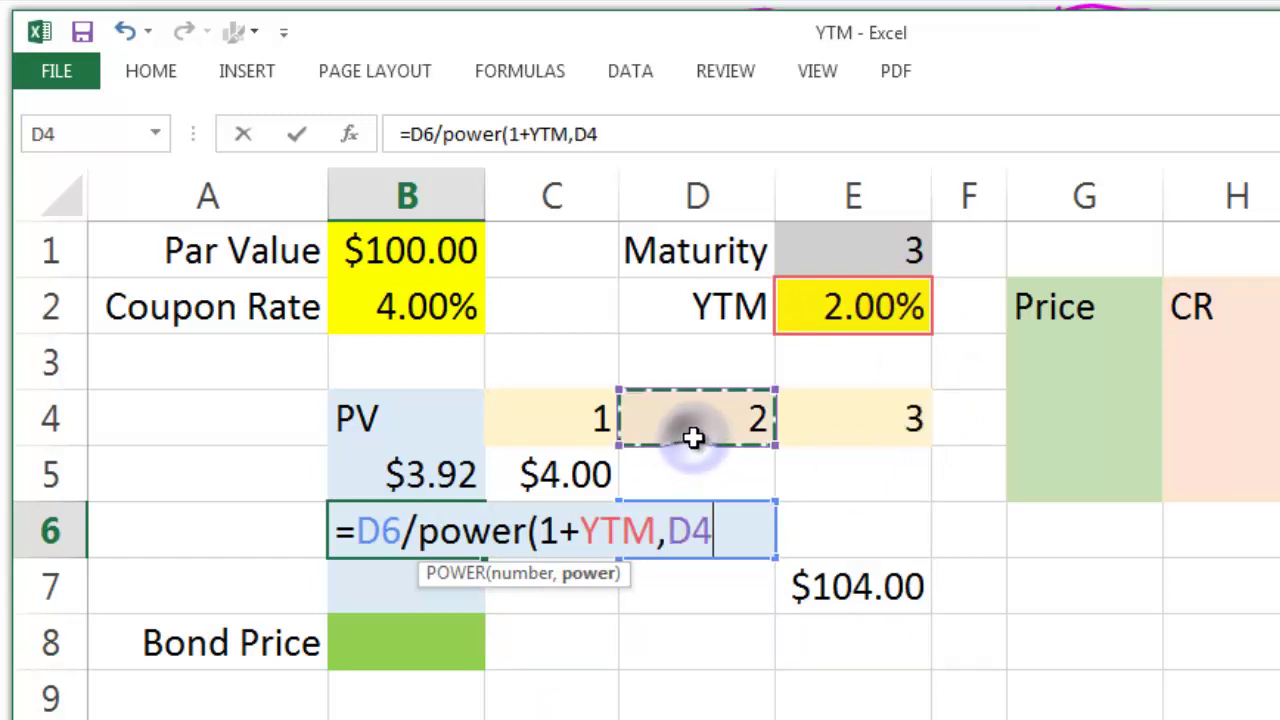
type(")")
key("Return")
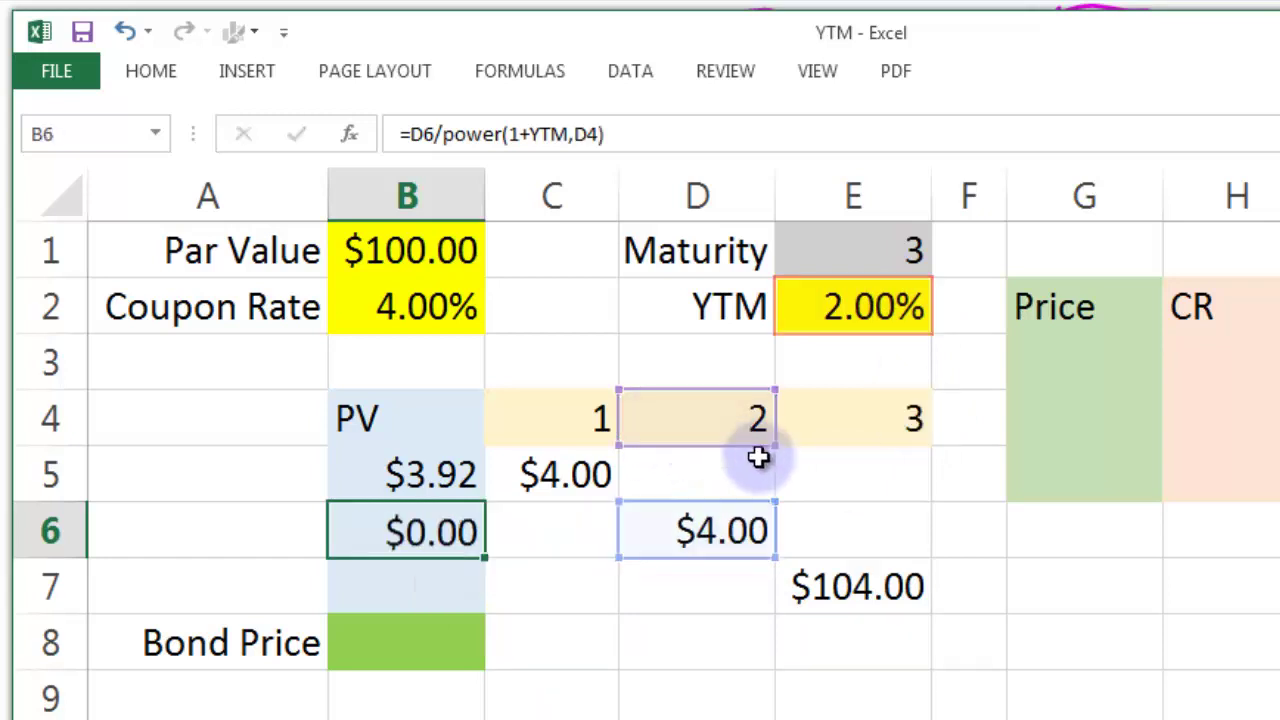
left_click(463, 517)
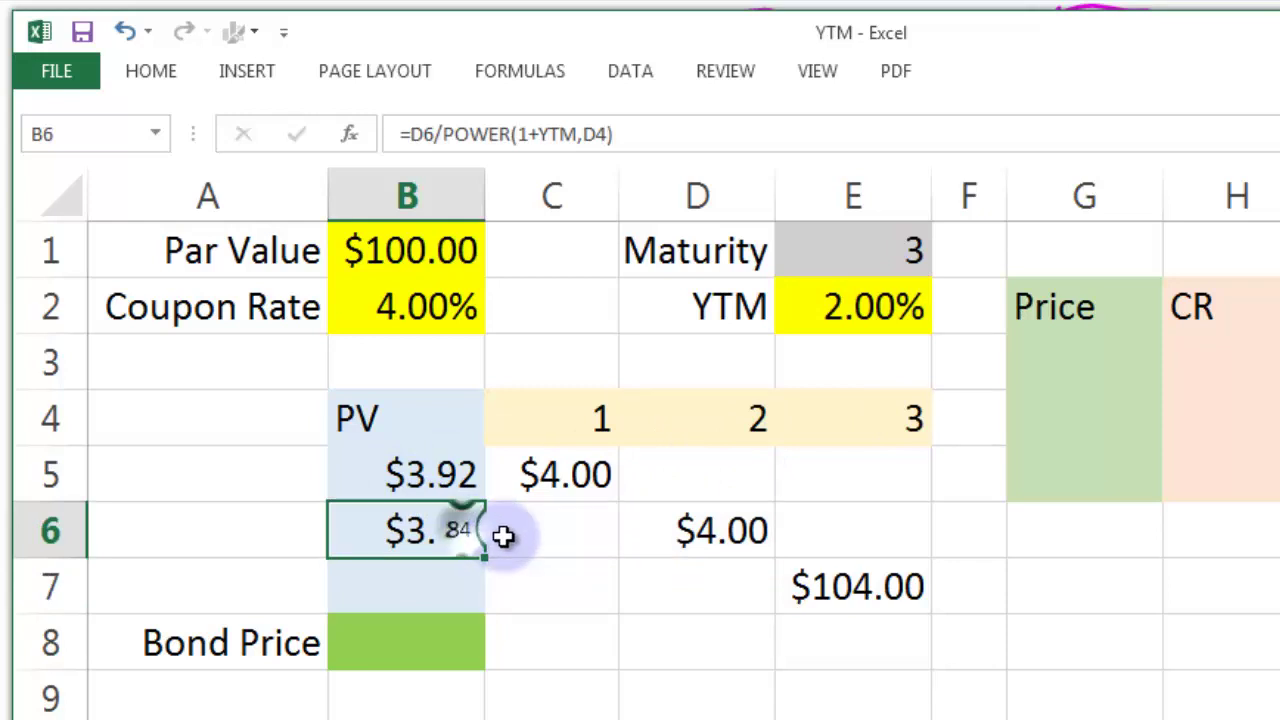
left_click(470, 471)
left_click(420, 529)
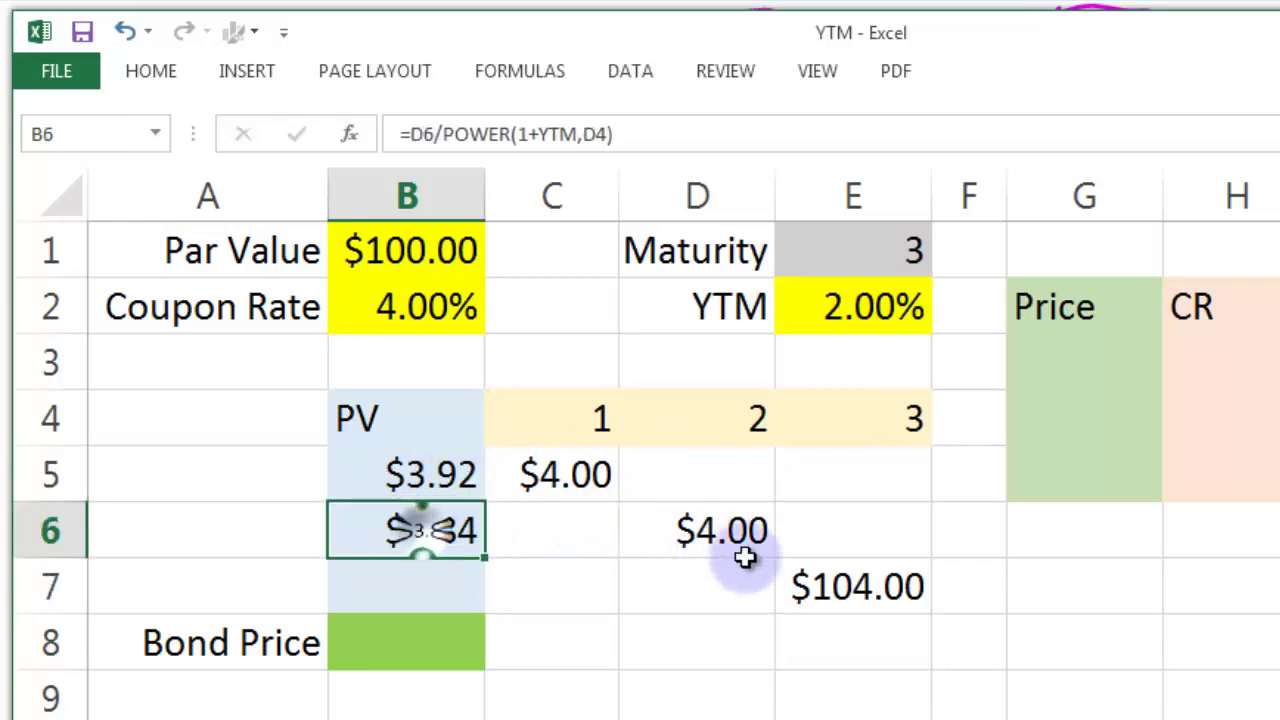
- Enter =E7/POWER(1+YTM,E4) in B7 for the year-3 present value of $98.00
left_click(908, 585)
left_click(430, 583)
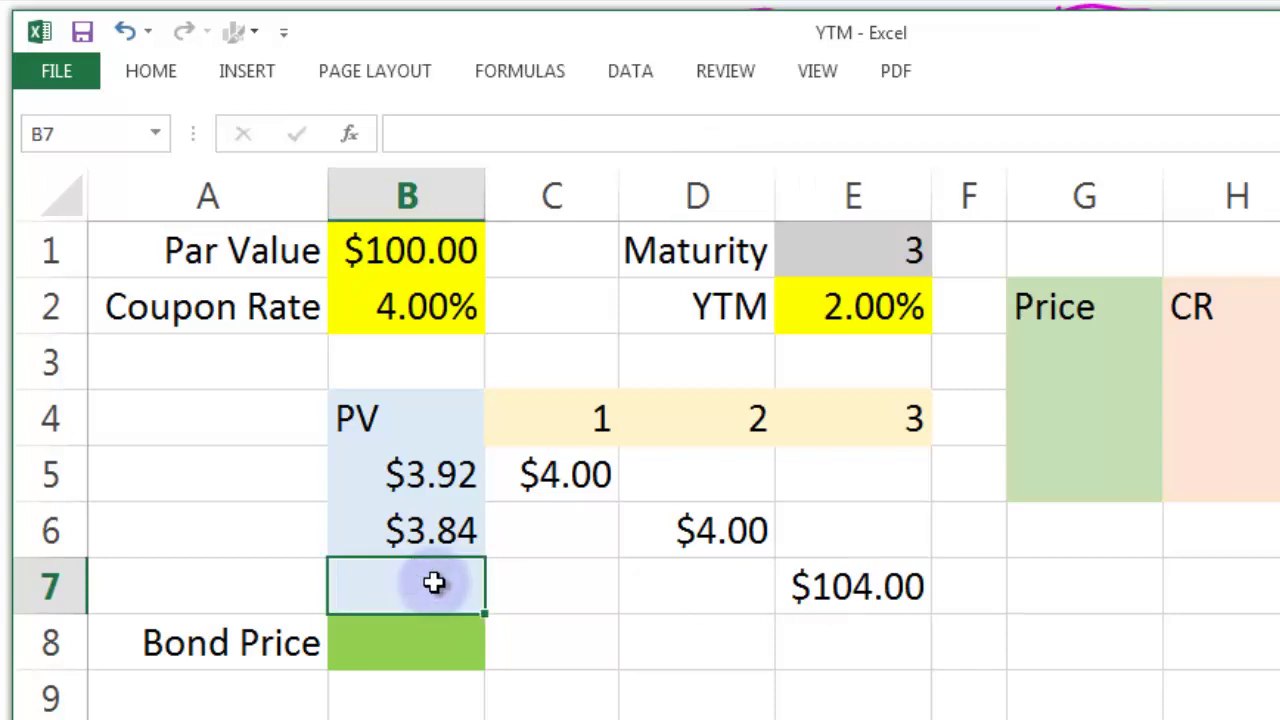
type("=")
left_click(877, 587)
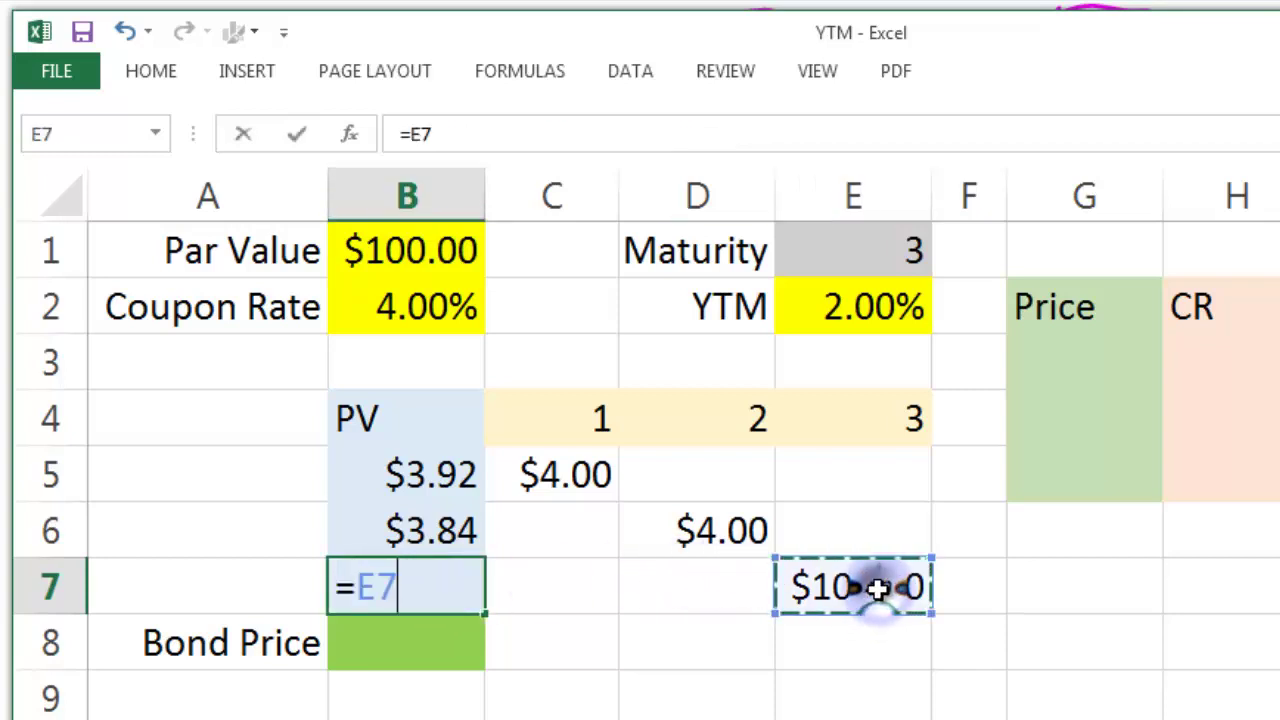
type("/power(1+")
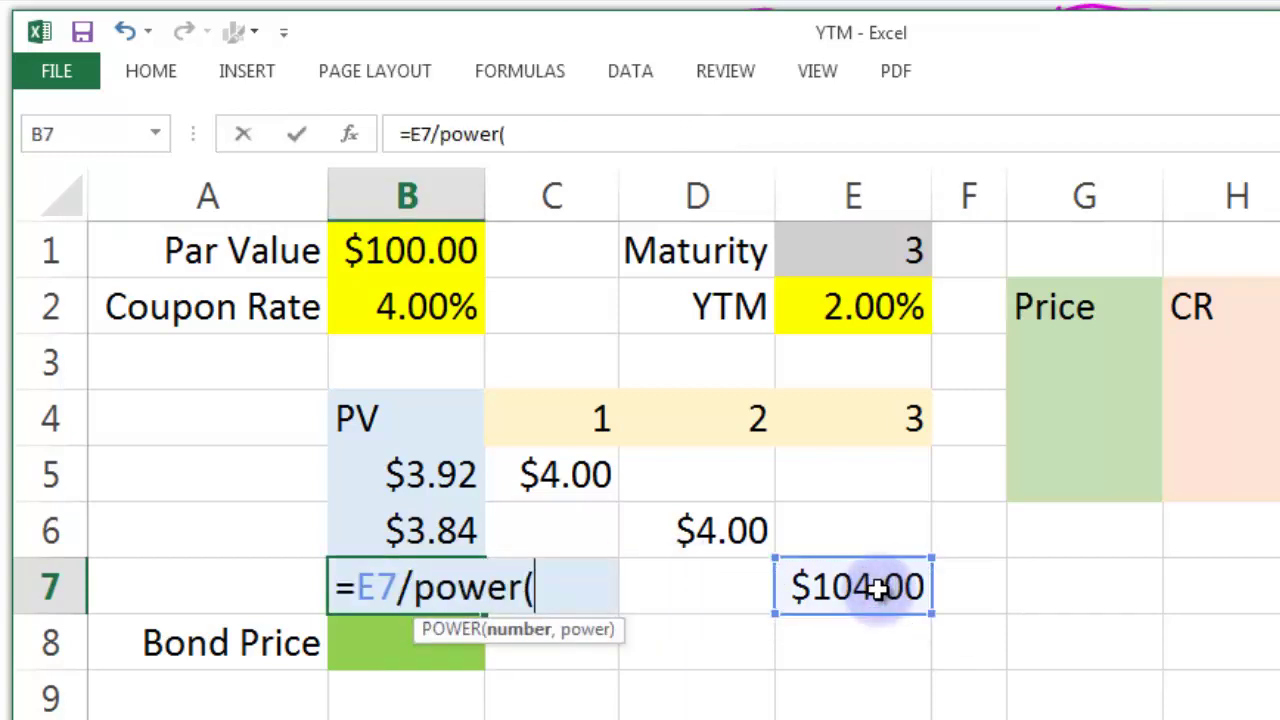
left_click(893, 305)
type(",")
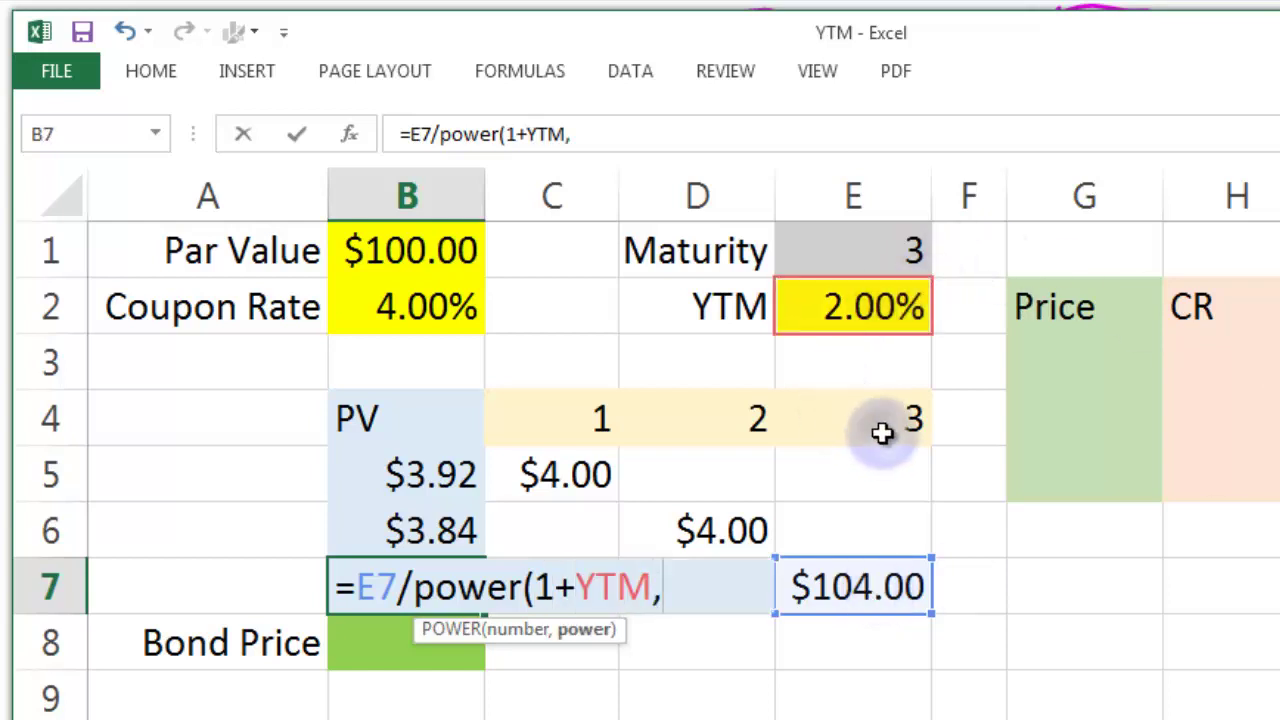
left_click(889, 430)
key("Return")
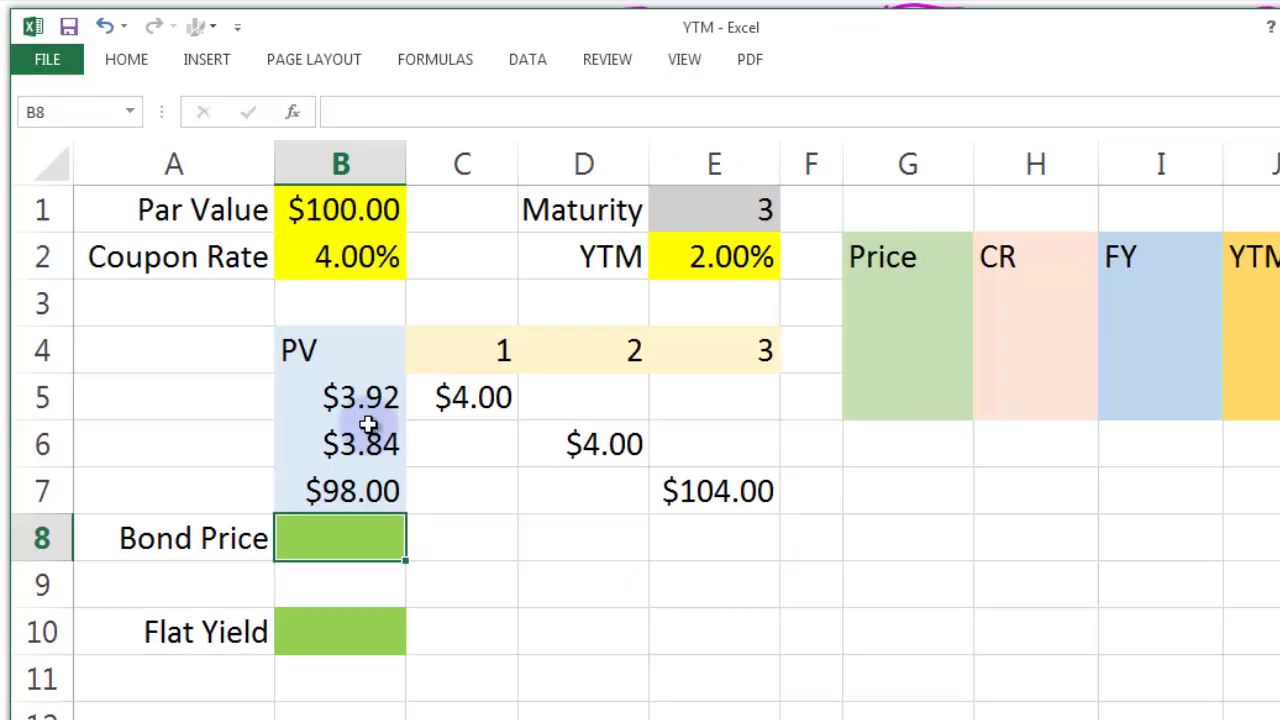
- AutoSum B5:B7 into the Bond Price cell B8, giving $105.77
left_click_drag(438, 471, 434, 535)
left_click_drag(322, 399, 318, 432)
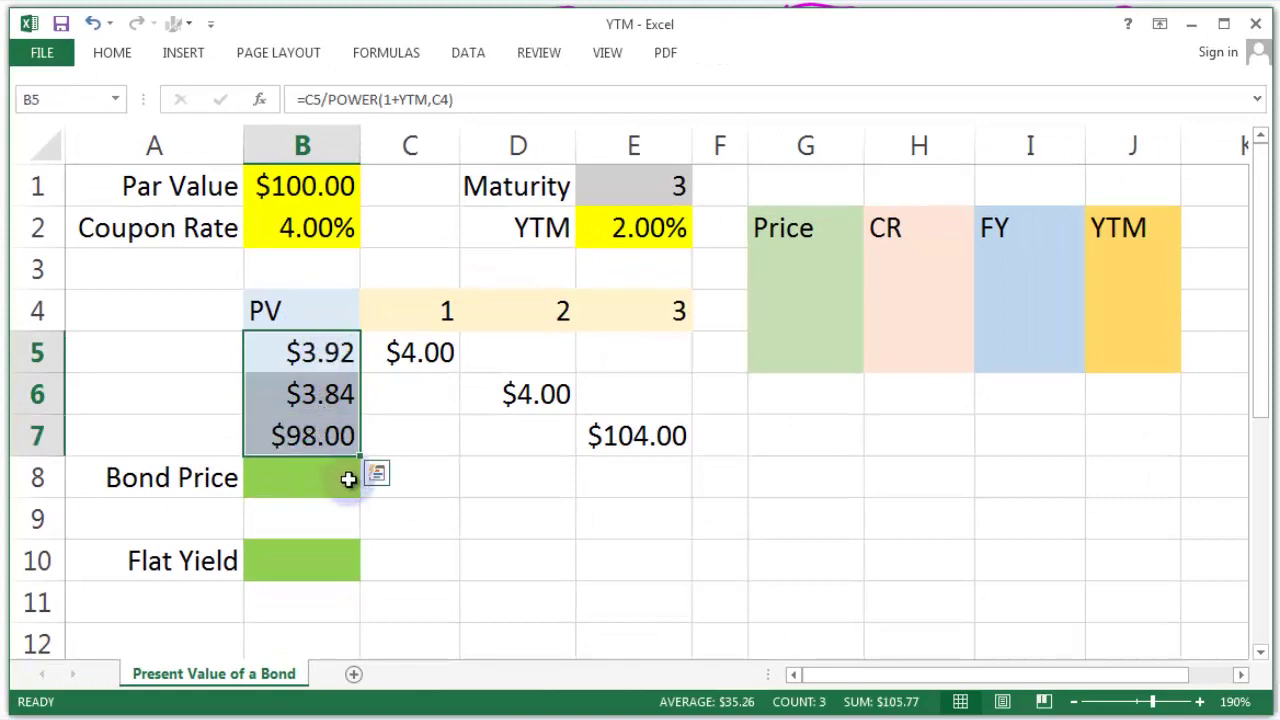
left_click(327, 476)
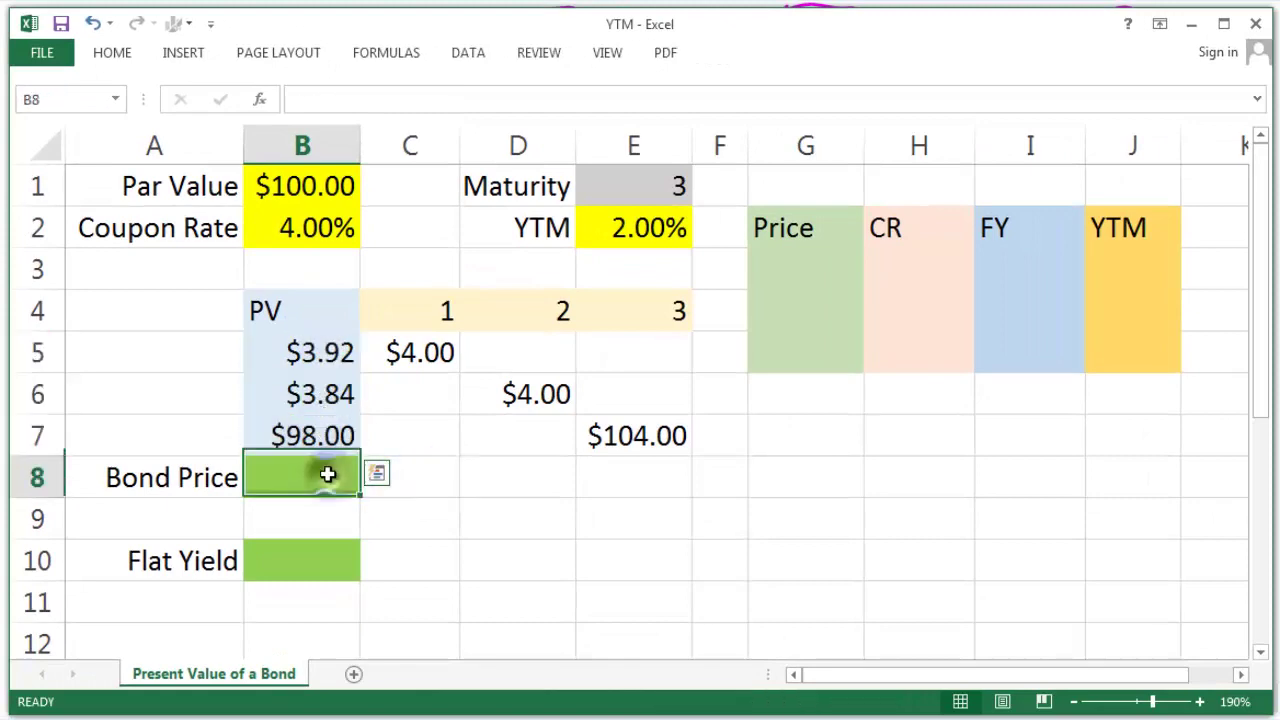
left_click(113, 55)
left_click(973, 82)
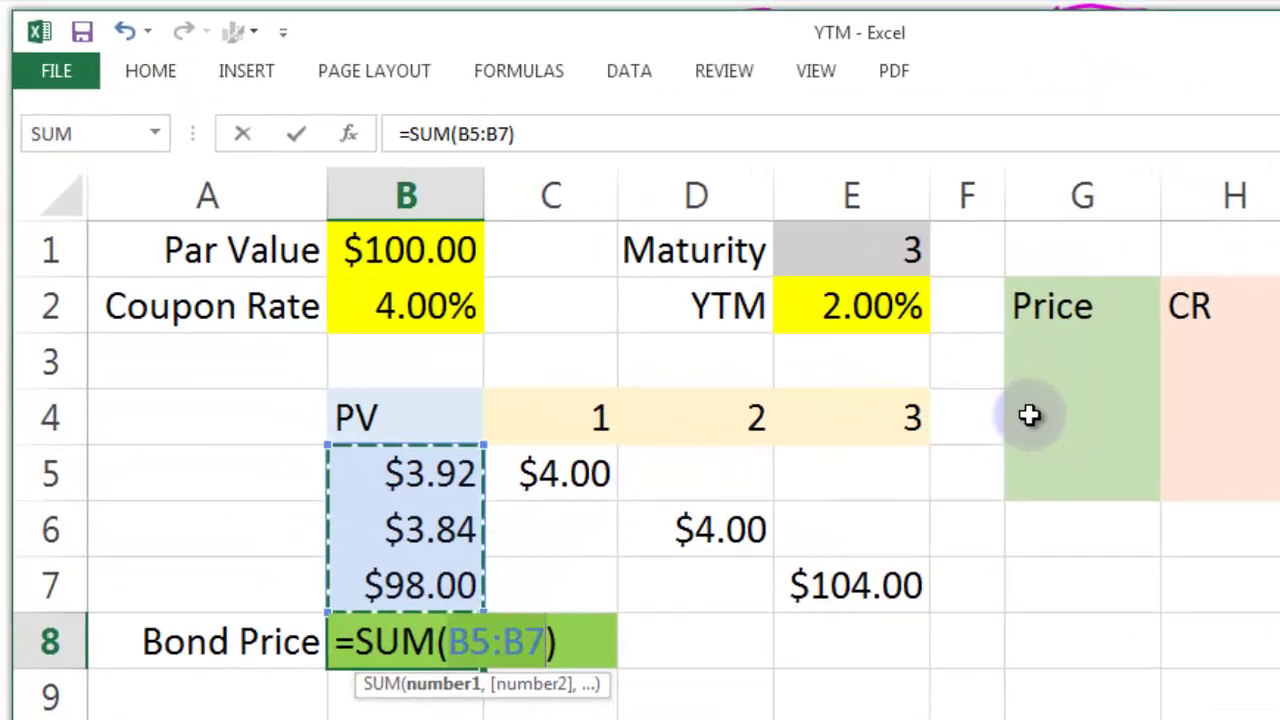
key("Return")
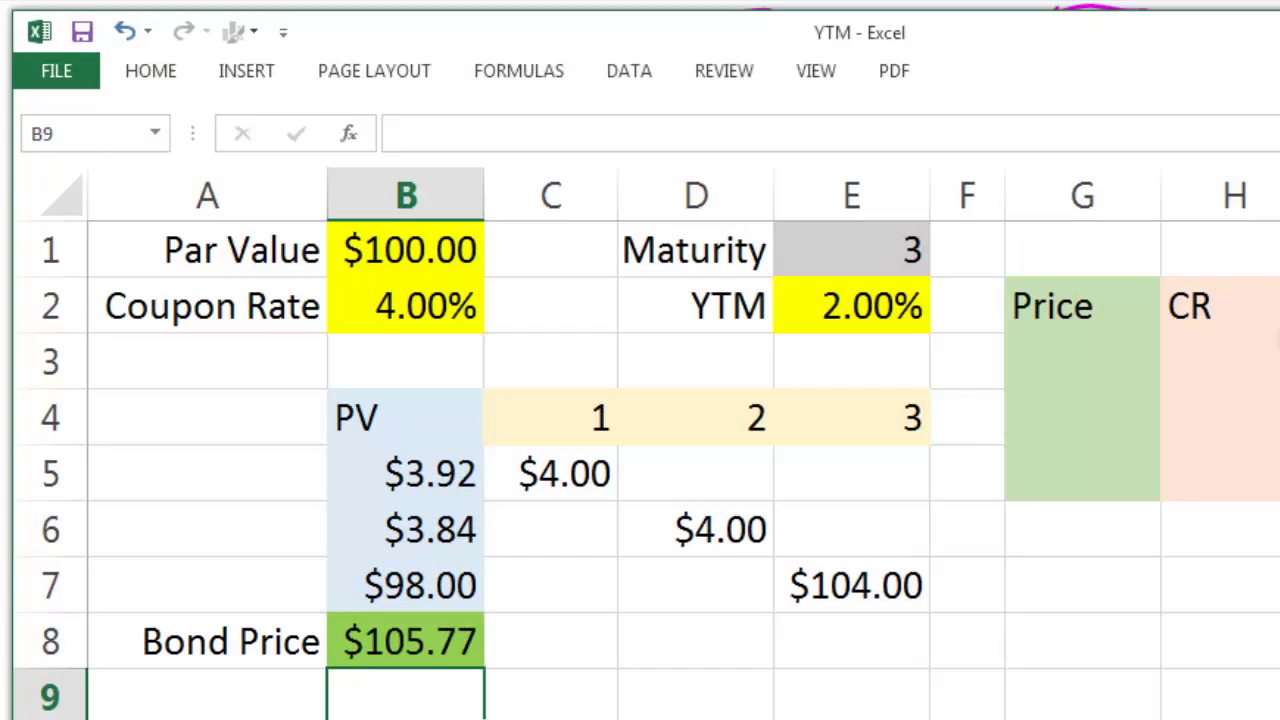
left_click(880, 308)
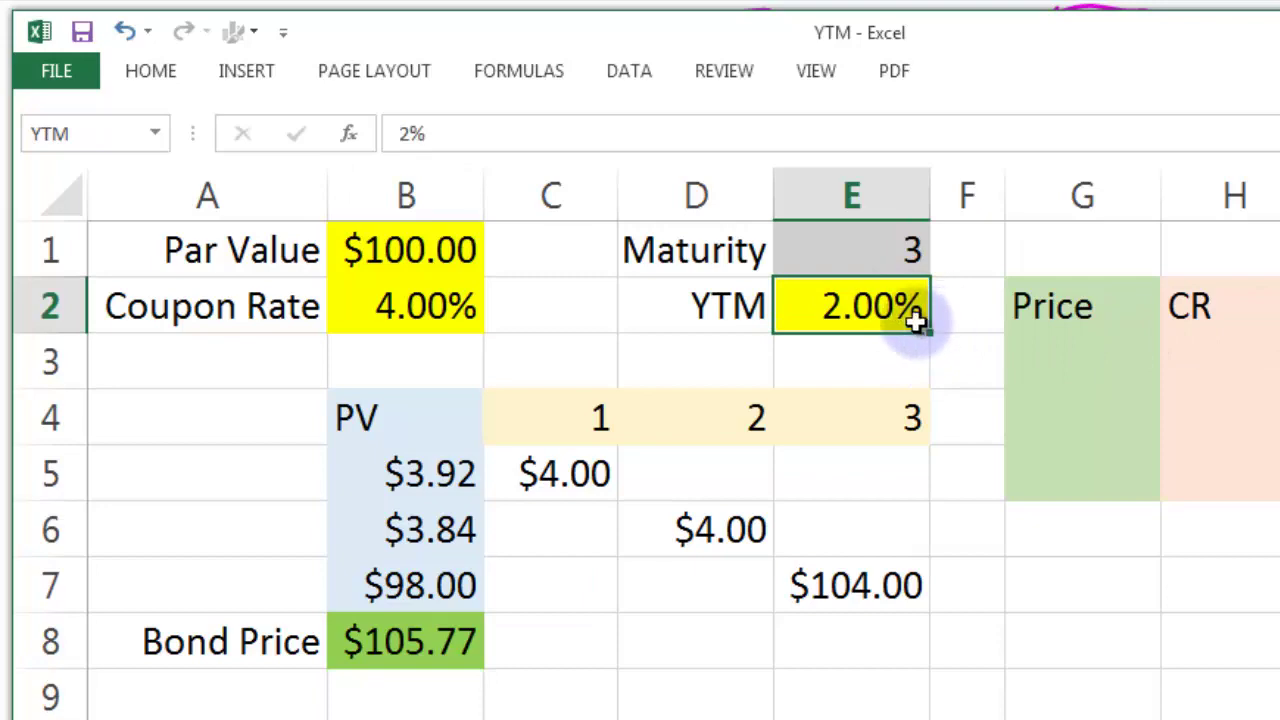
left_click(432, 634)
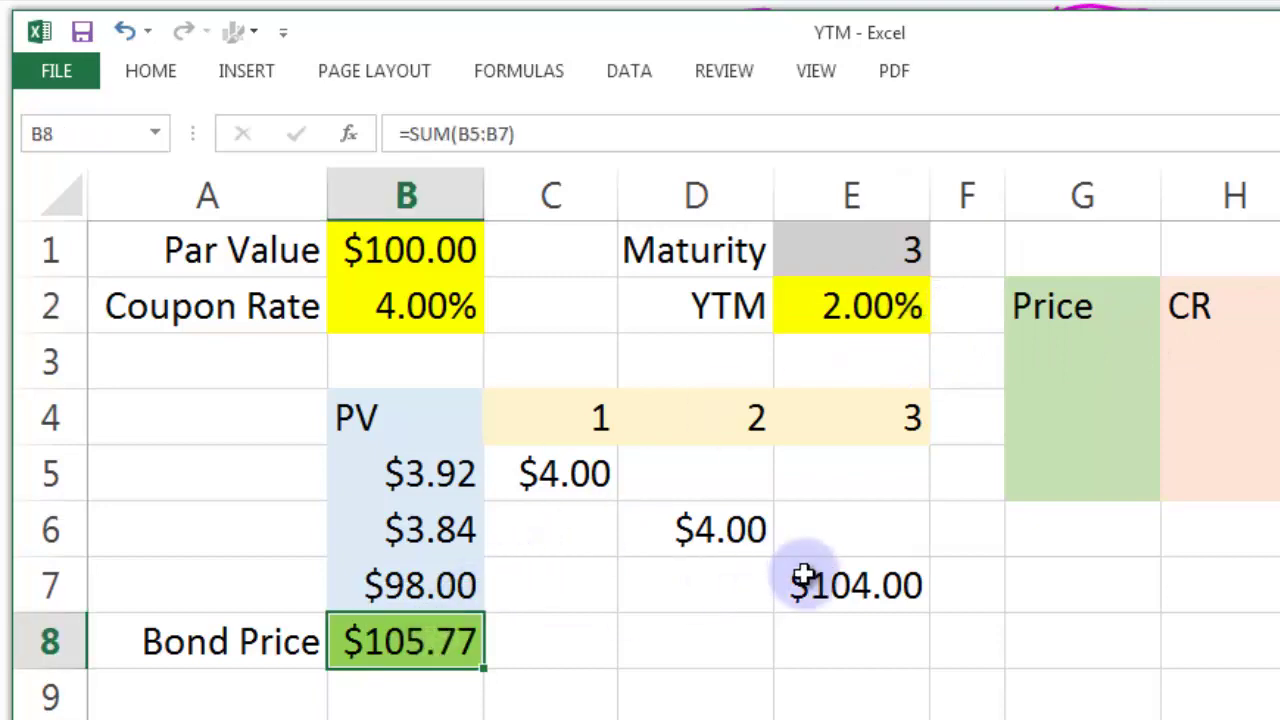
left_click(416, 303)
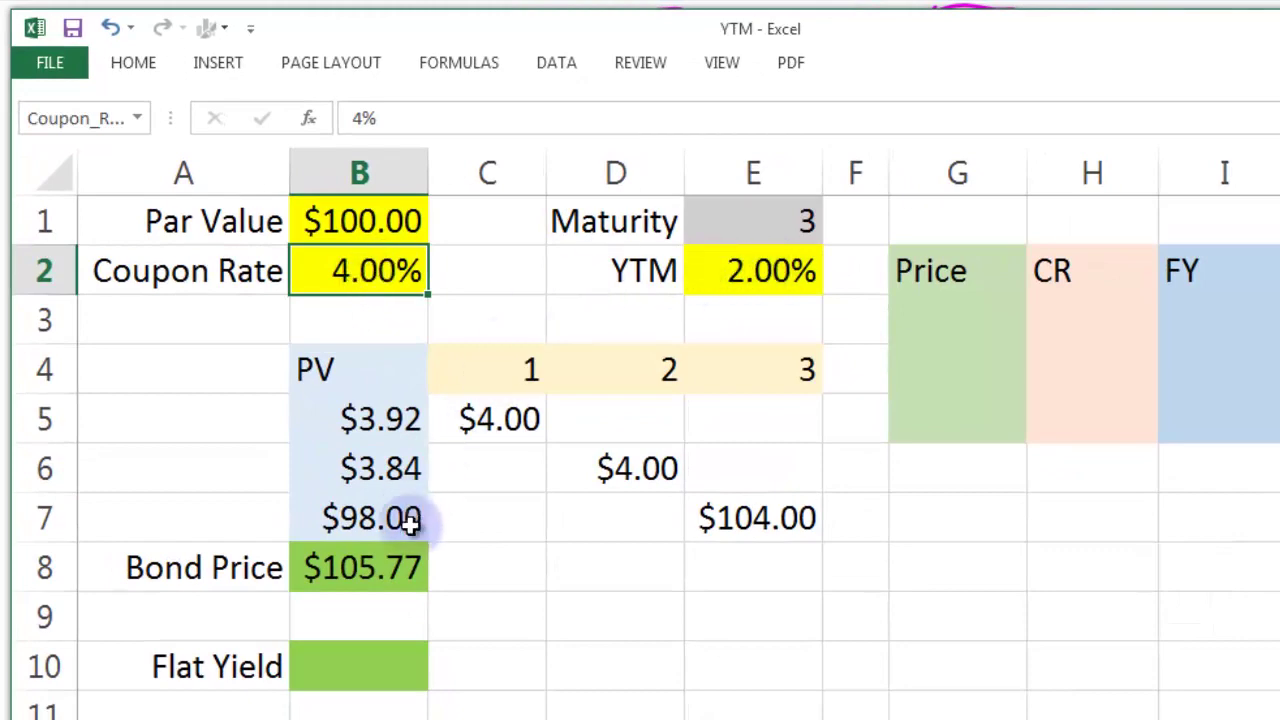
left_click(390, 562)
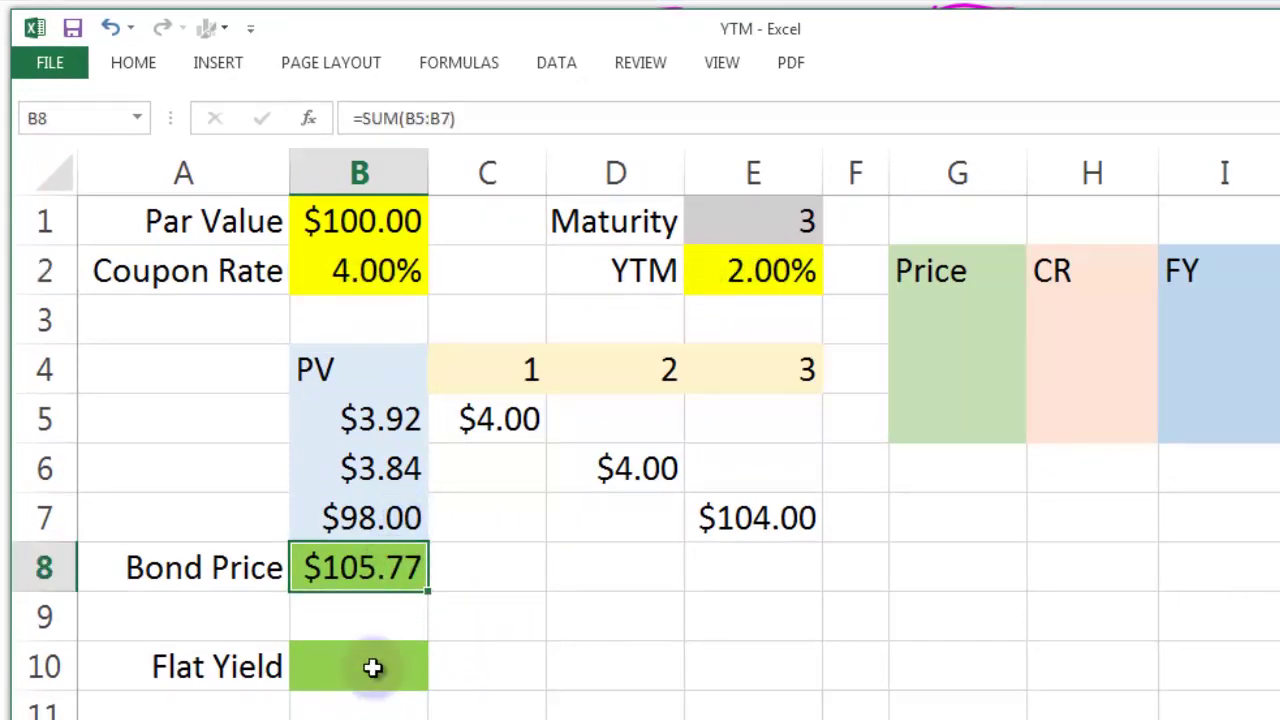
- Enter =(Coupon_Rate*Par_Value)/B8 in the Flat Yield cell B10
left_click(396, 665)
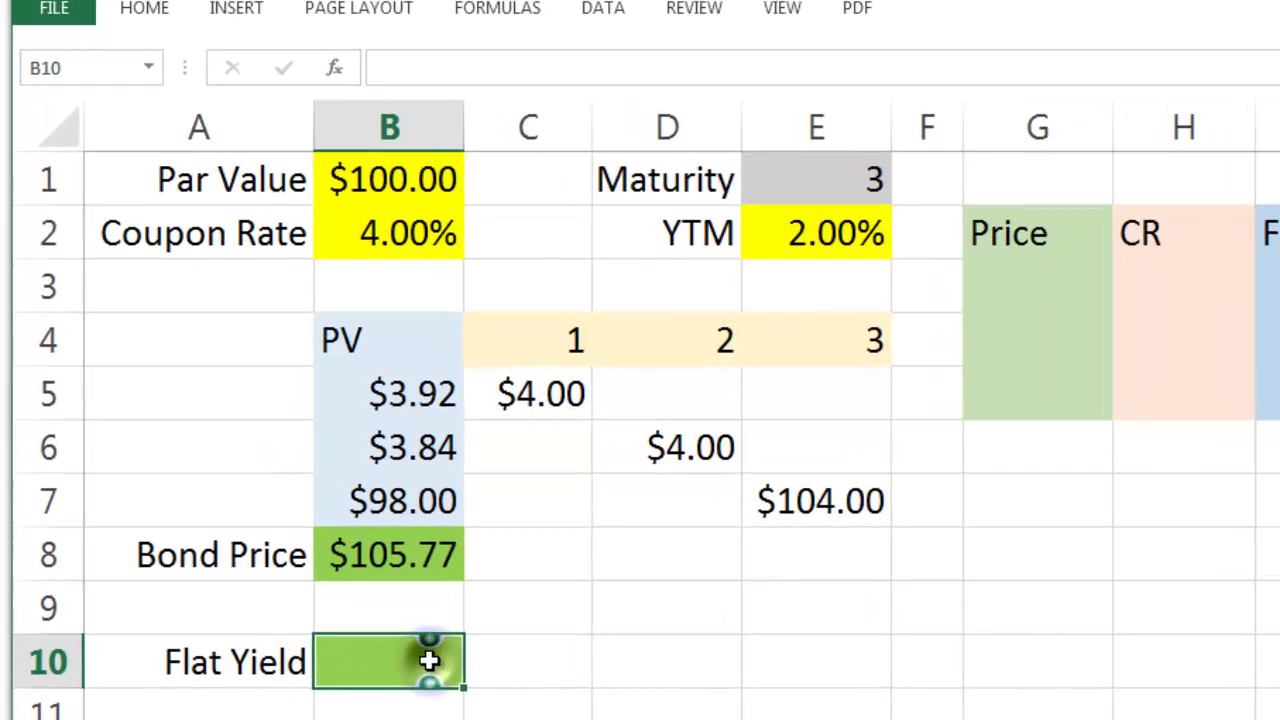
type("=")
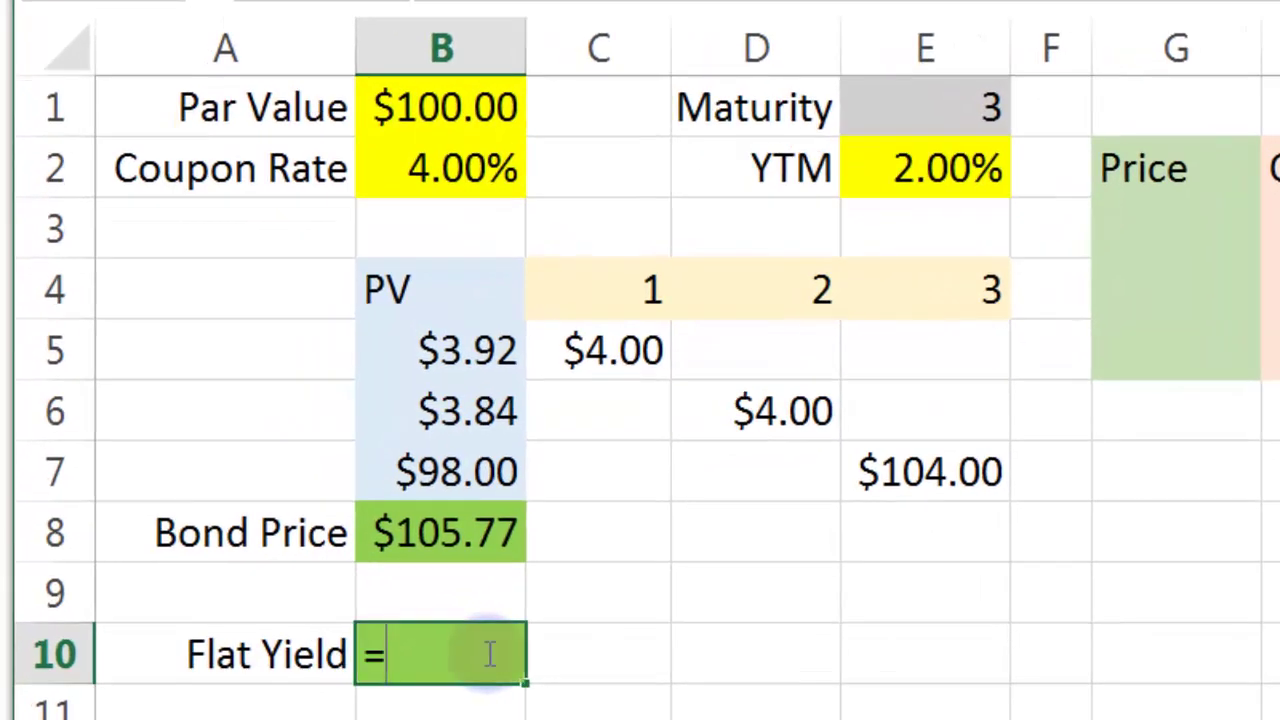
type("(")
left_click(450, 172)
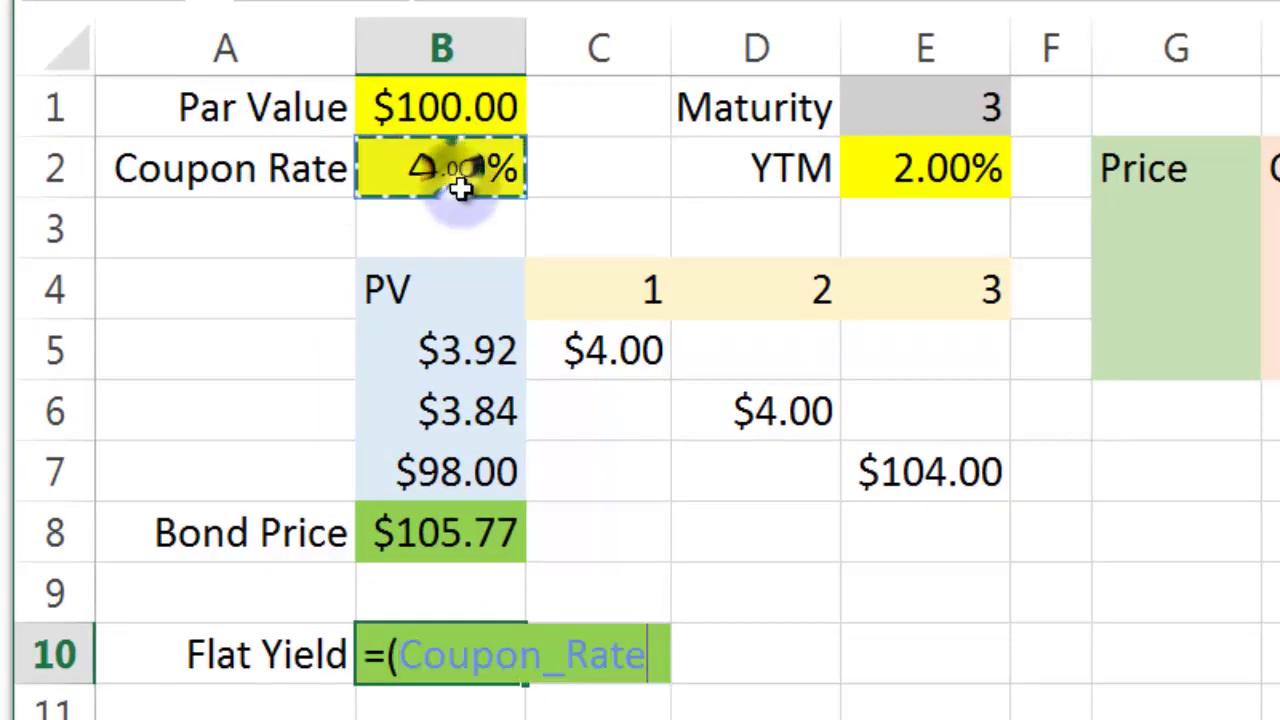
left_click(450, 106)
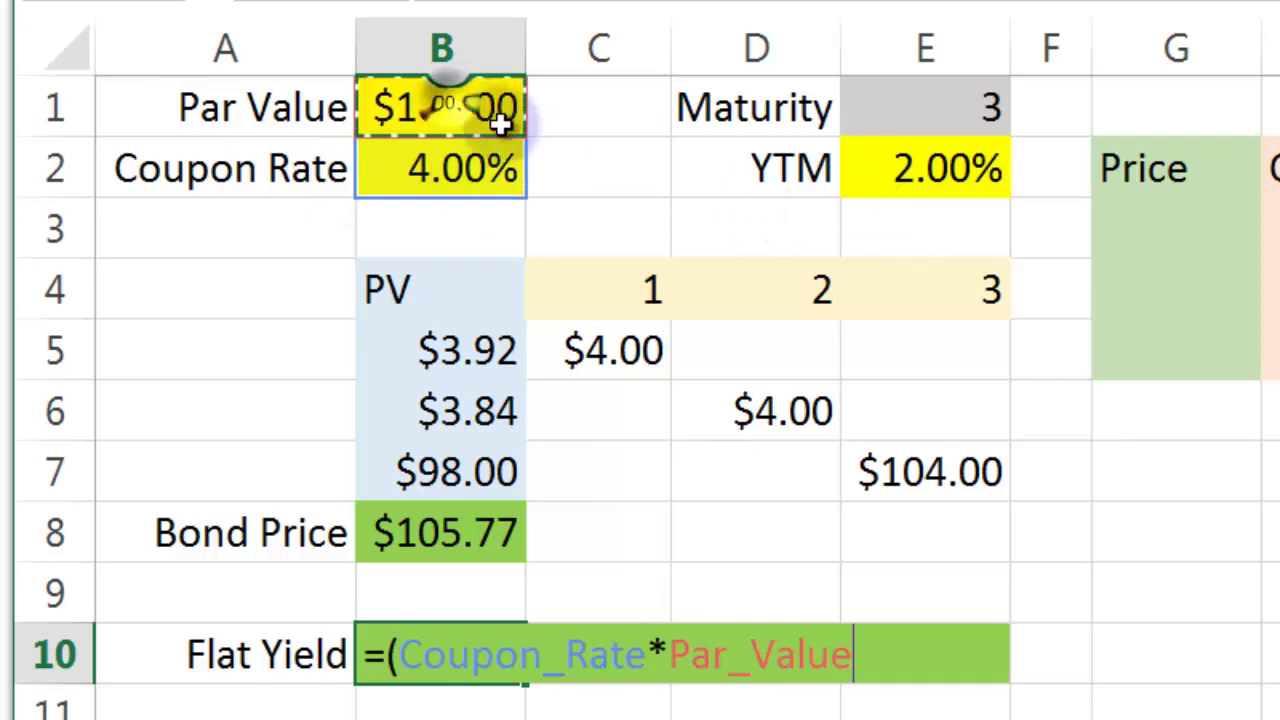
type(")/")
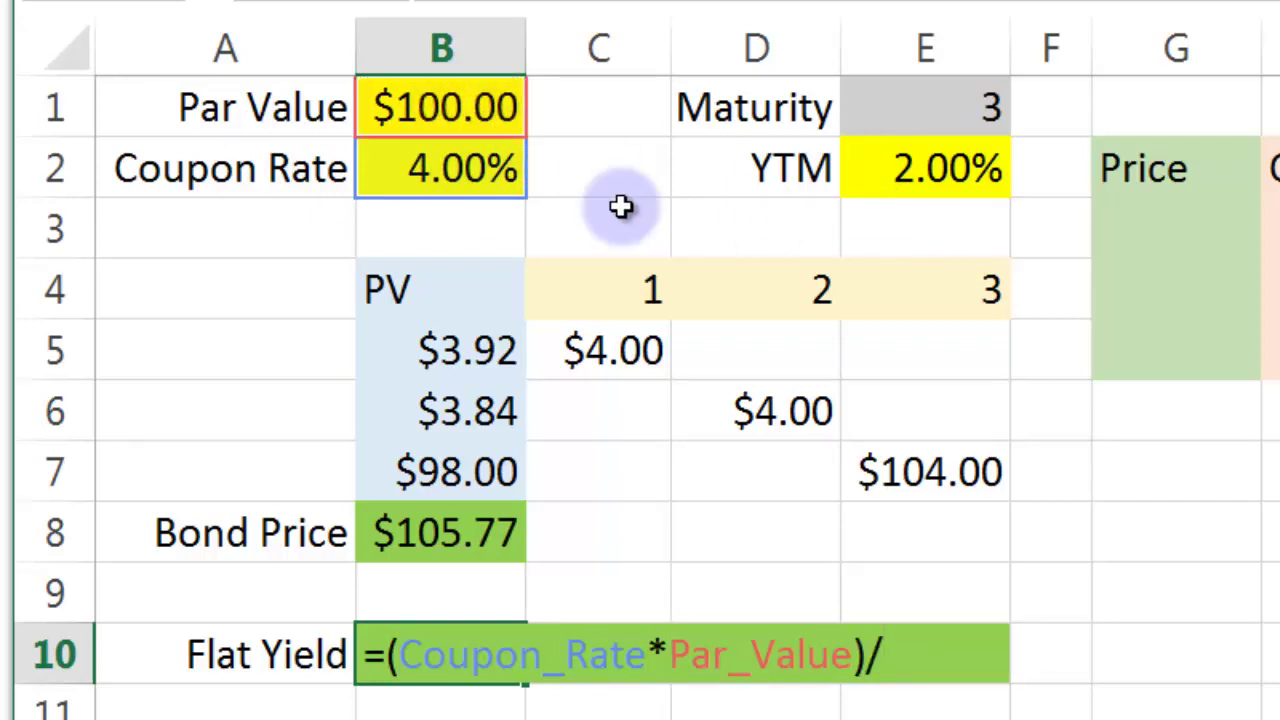
left_click(478, 530)
key("Return")
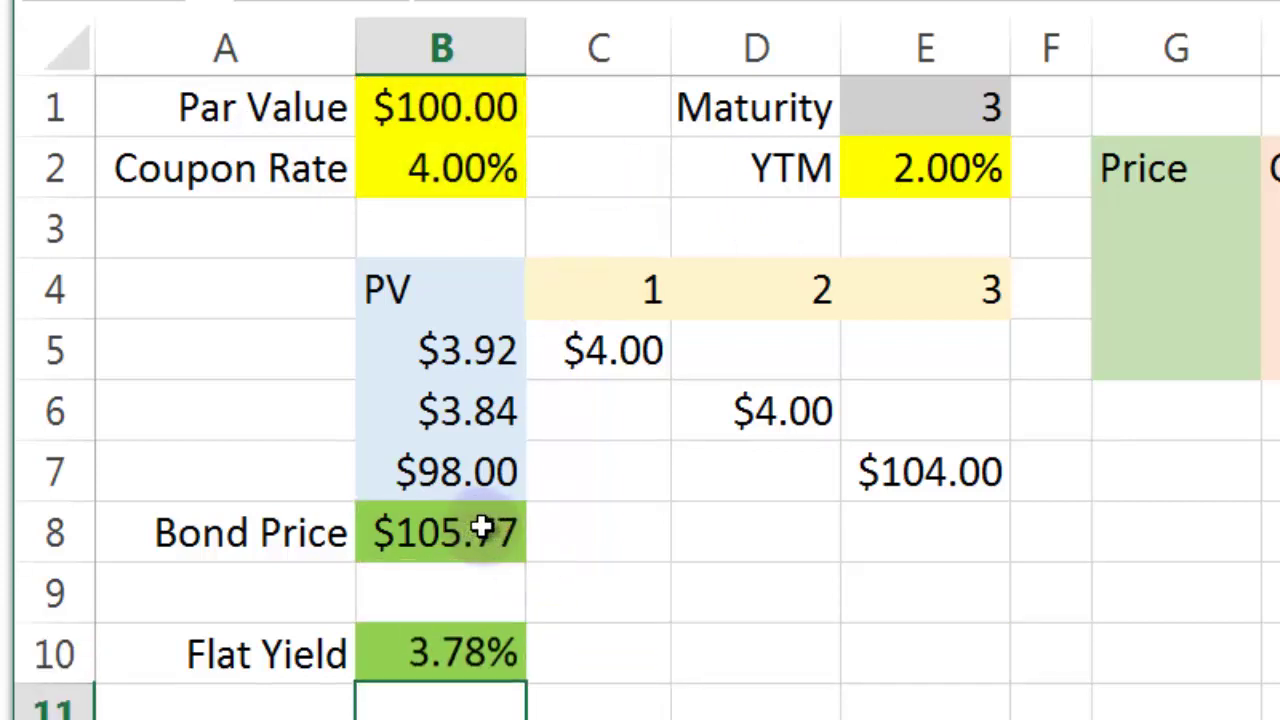
- Review the 3.78% flat yield against coupon rate, 2.00% YTM and $105.77 bond price
left_click(484, 653)
left_click(455, 162)
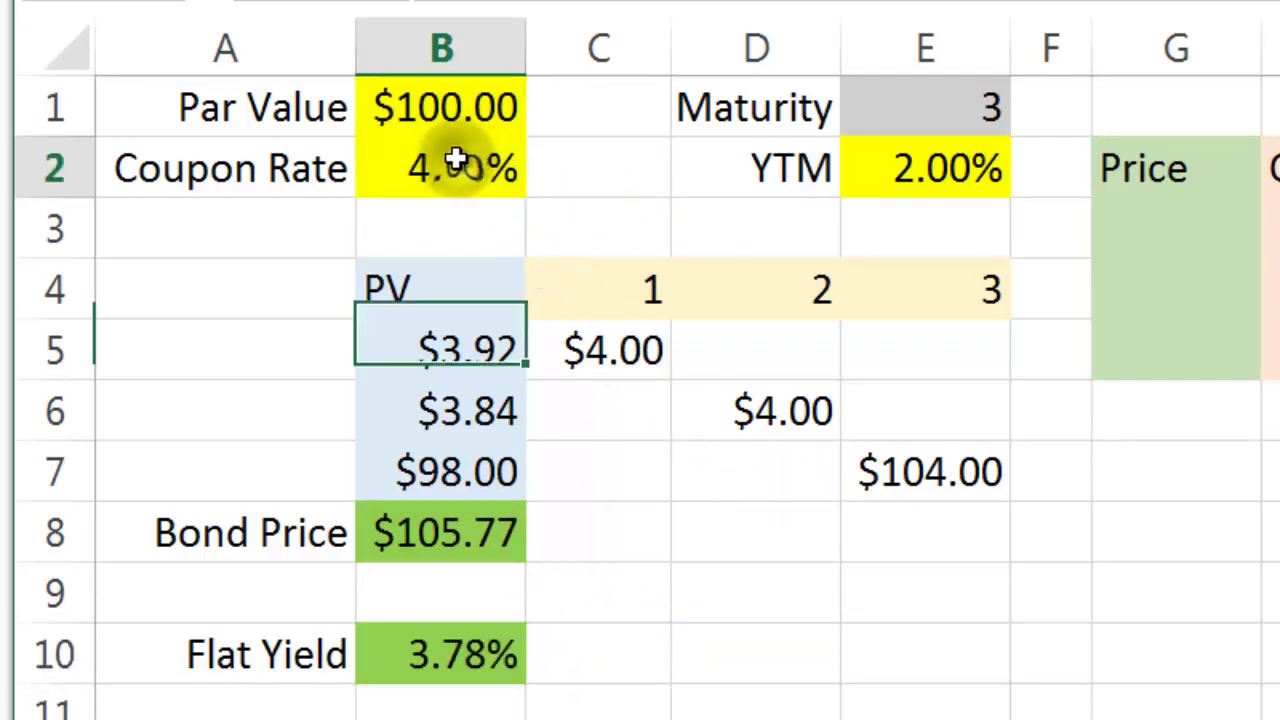
left_click(955, 166)
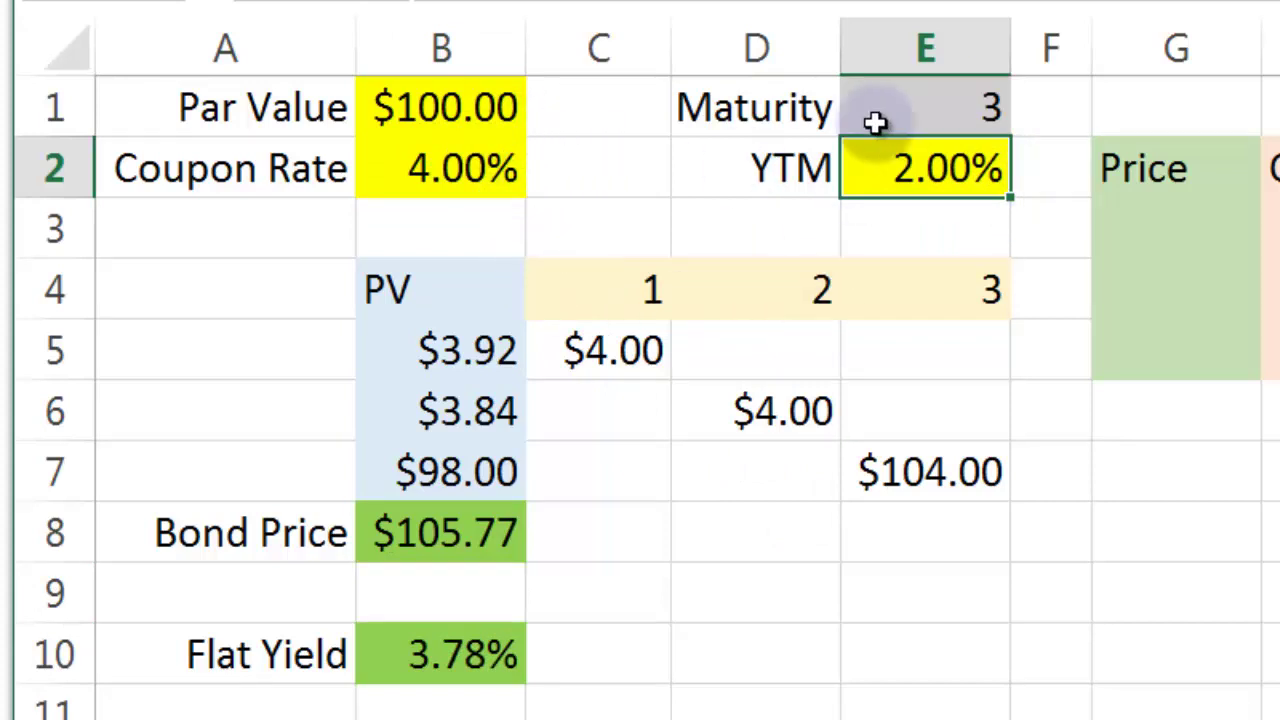
left_click(478, 530)
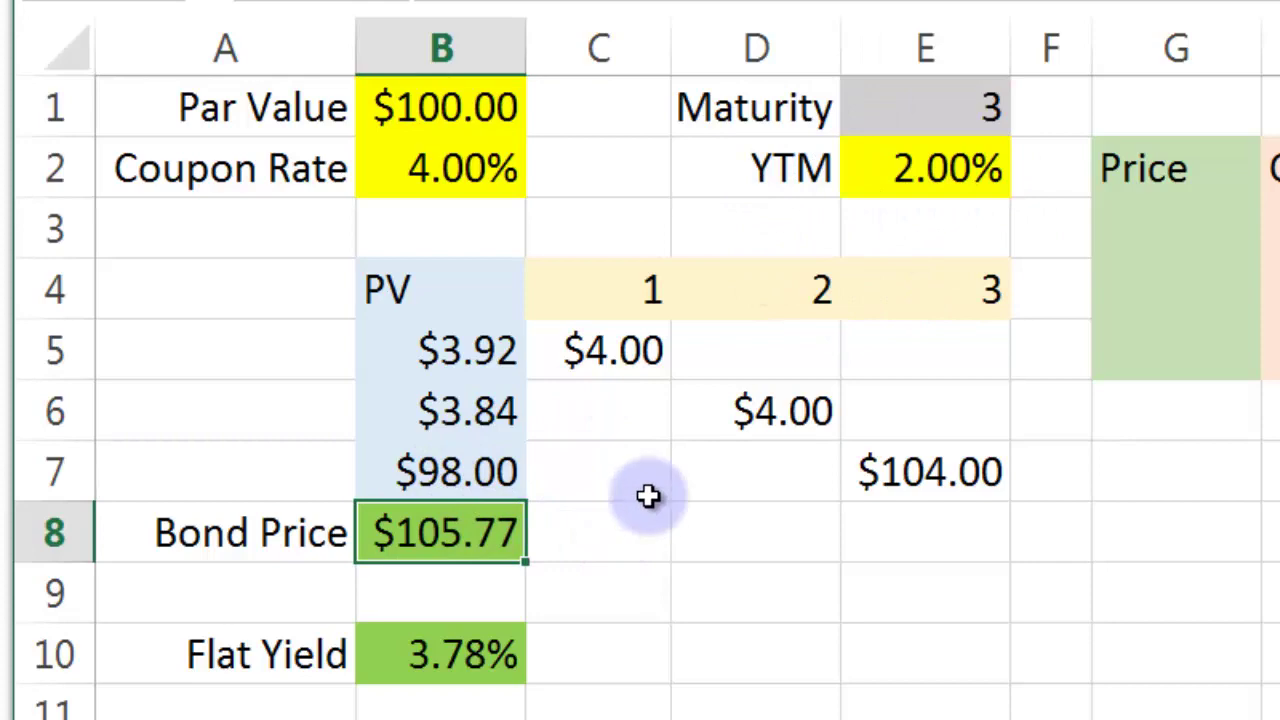
- Fill the first results row with price 105.77, =B2 for CR, and flat yield 3.78
left_click(1000, 585)
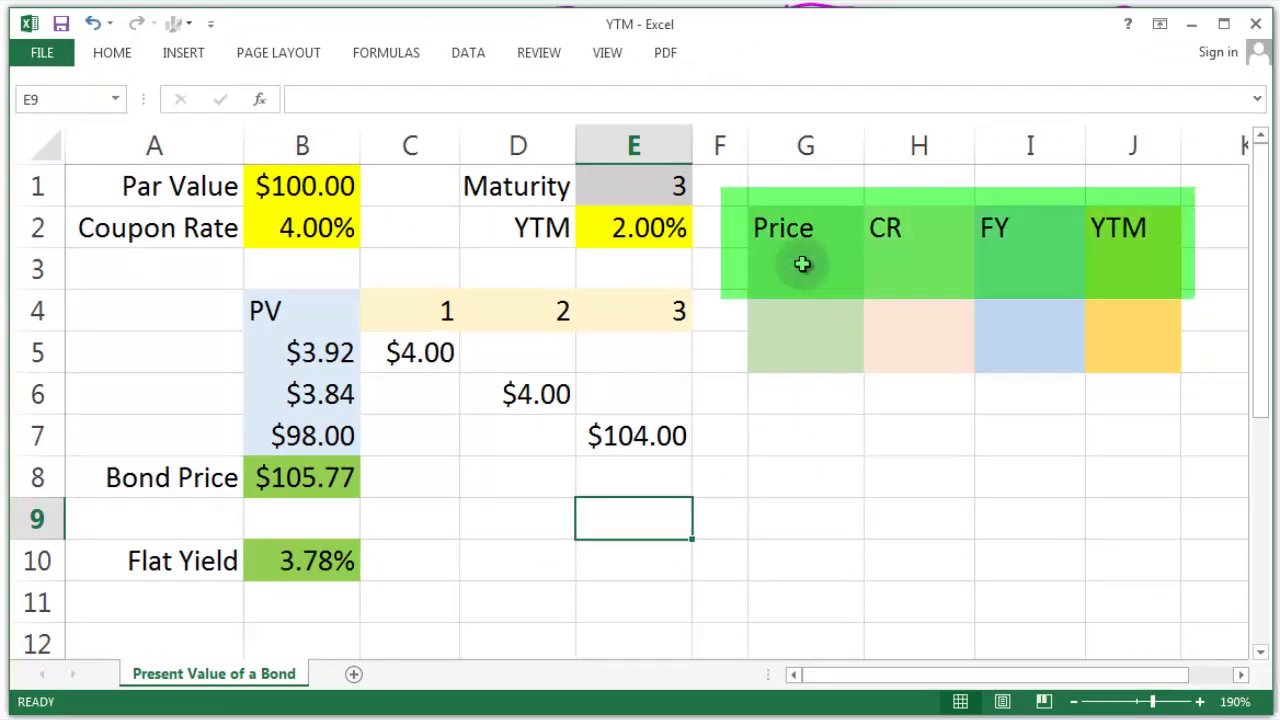
left_click(806, 268)
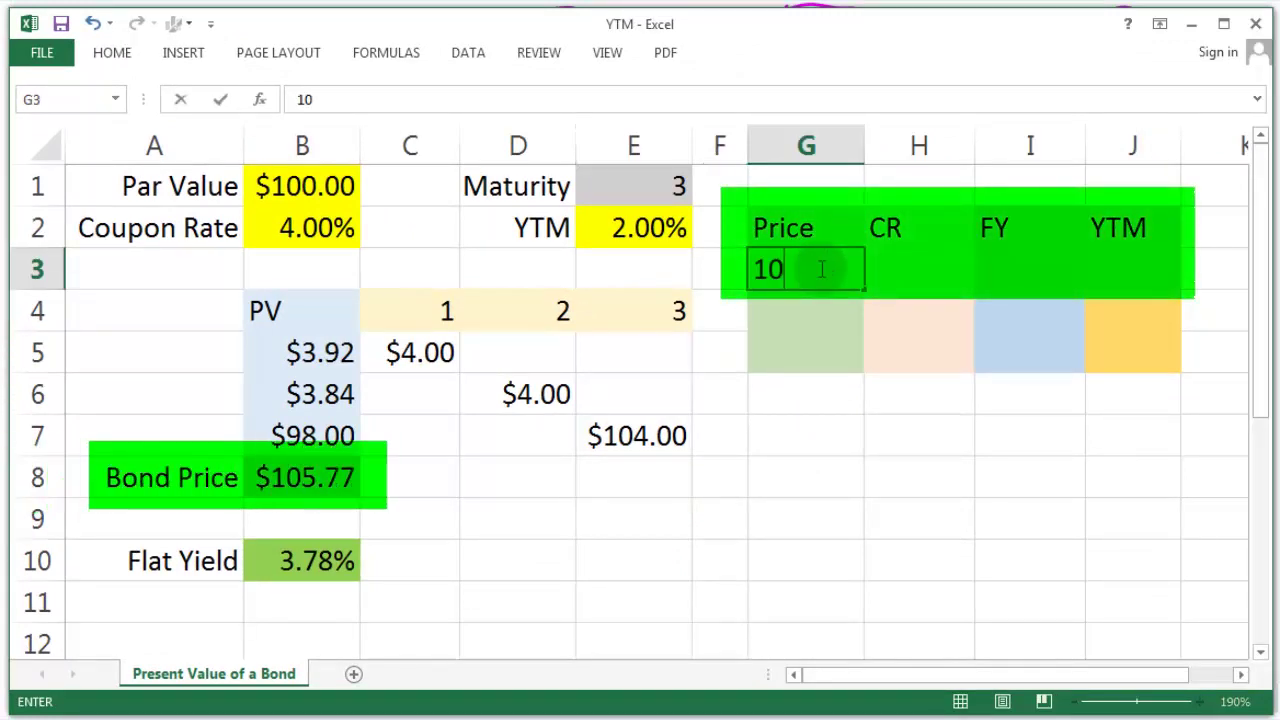
type("105.77")
key("Tab")
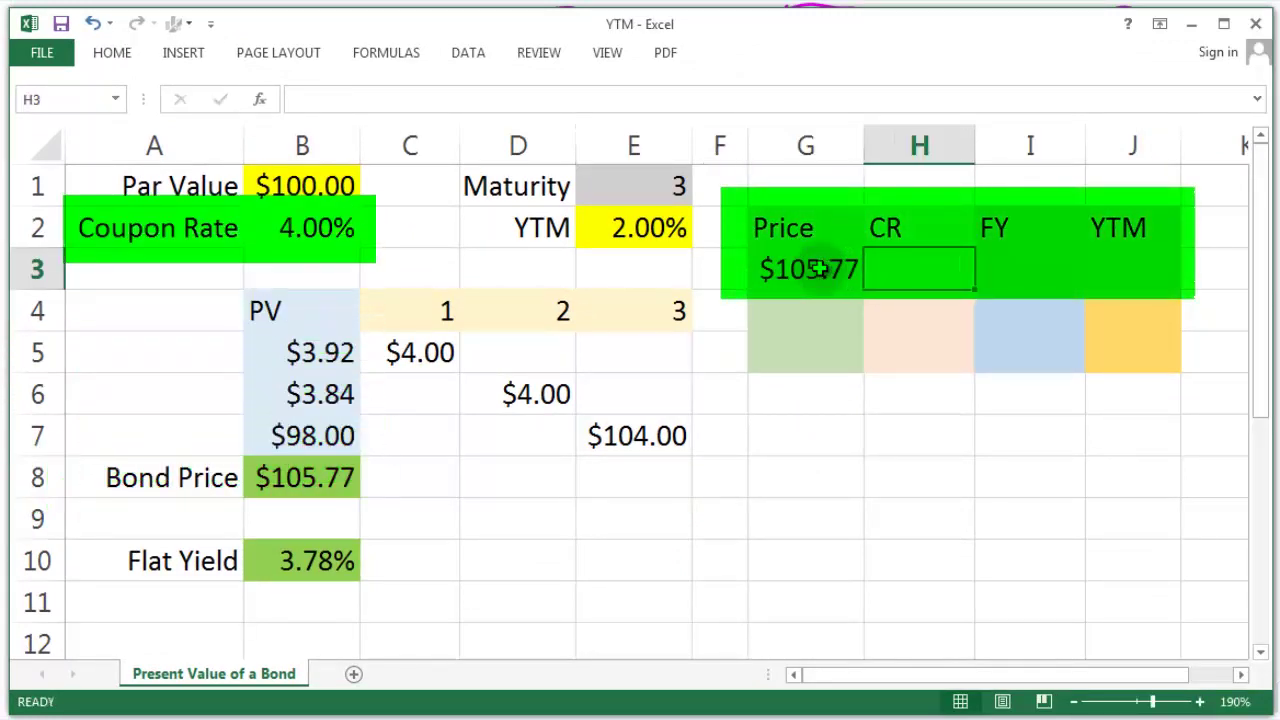
type("=b2")
key("Tab")
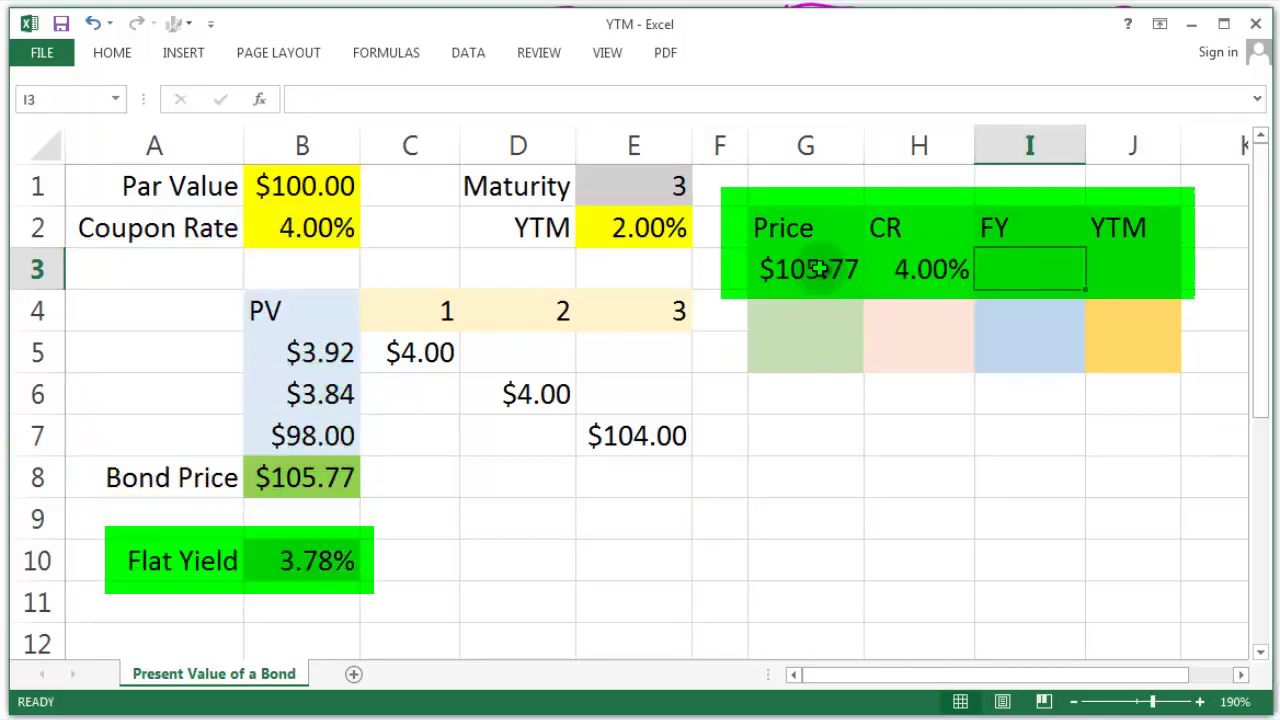
type("3.78")
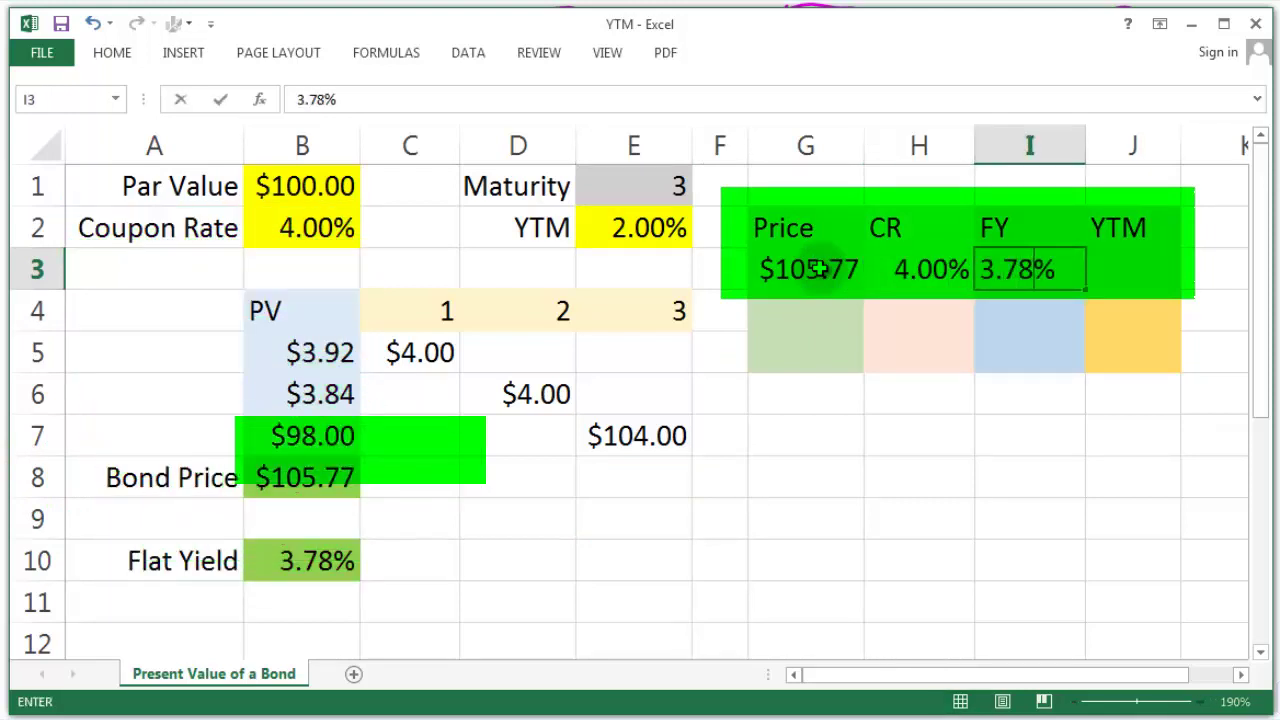
key("Tab")
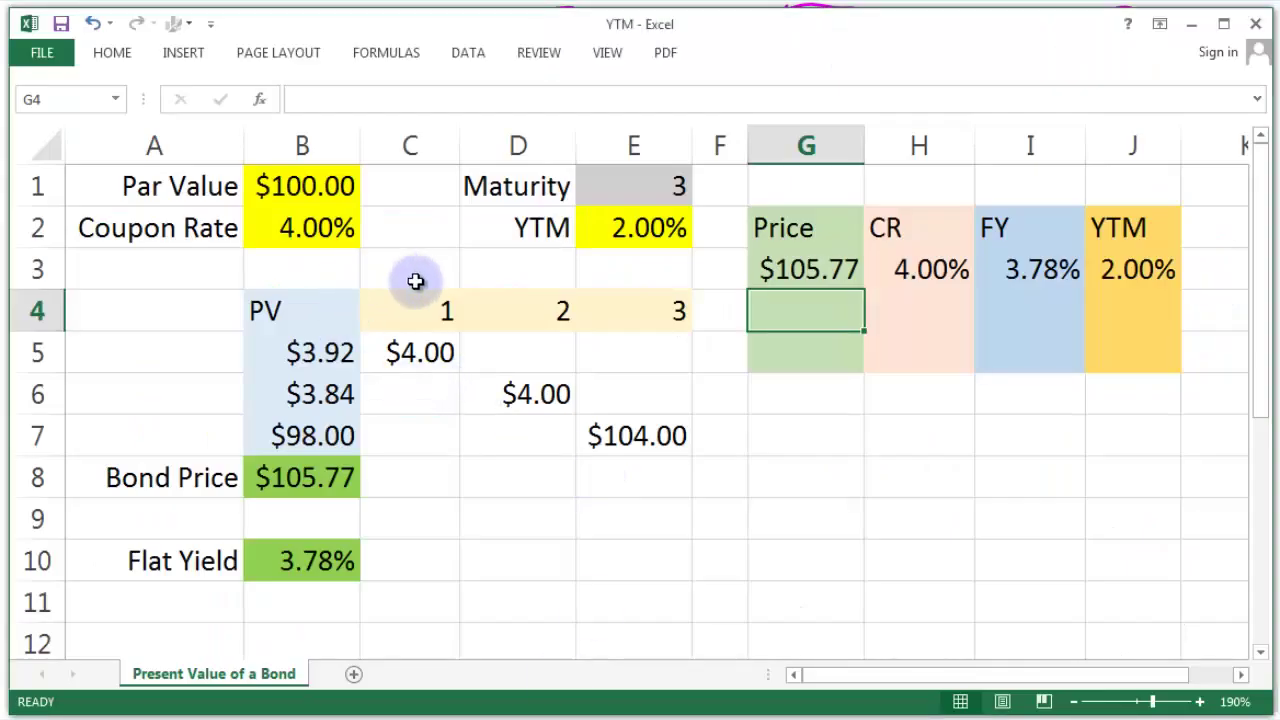
- Change YTM to 4% and check the recalculated $100.00 price and 4.00% flat yield
left_click(668, 225)
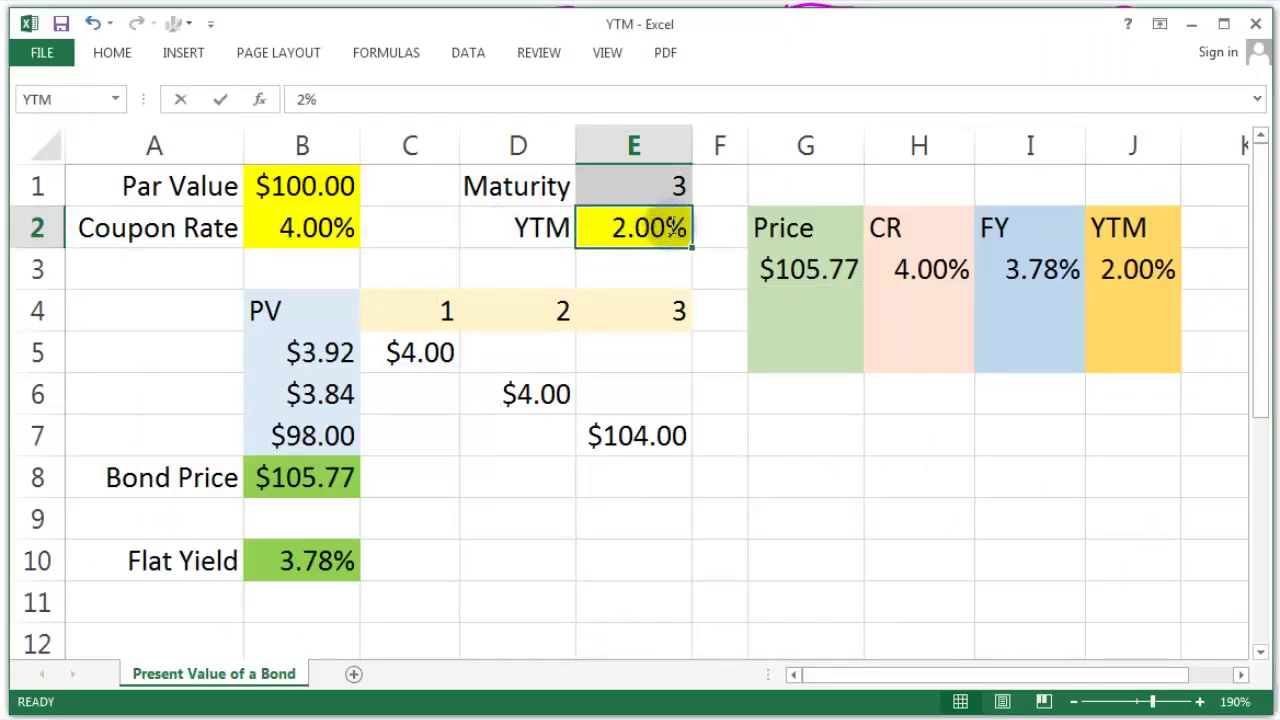
type("4%")
key("Return")
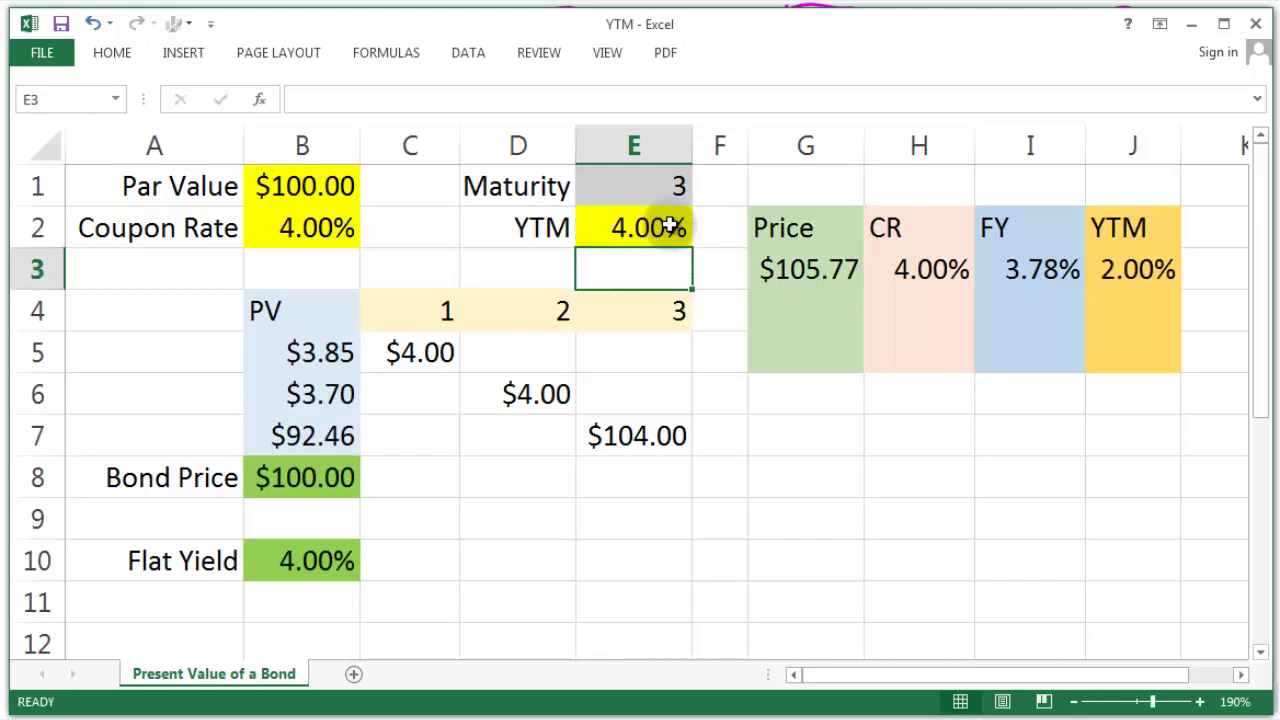
left_click(338, 477)
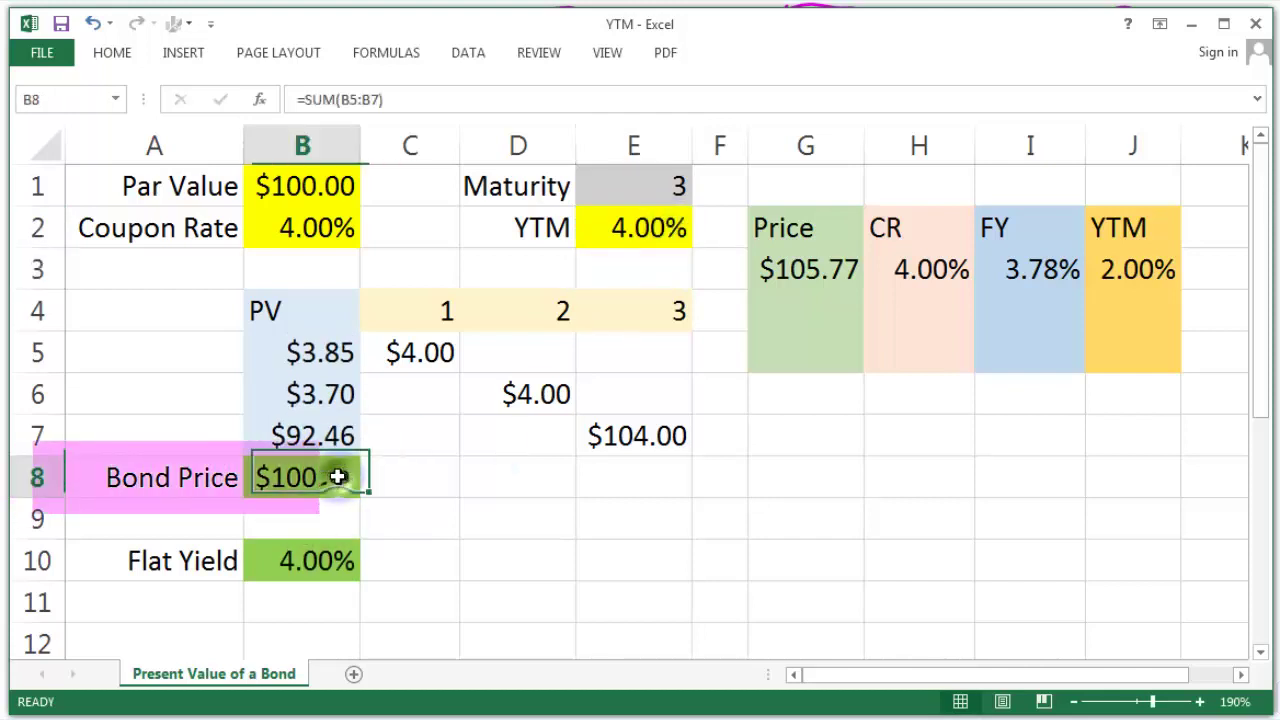
left_click(308, 561)
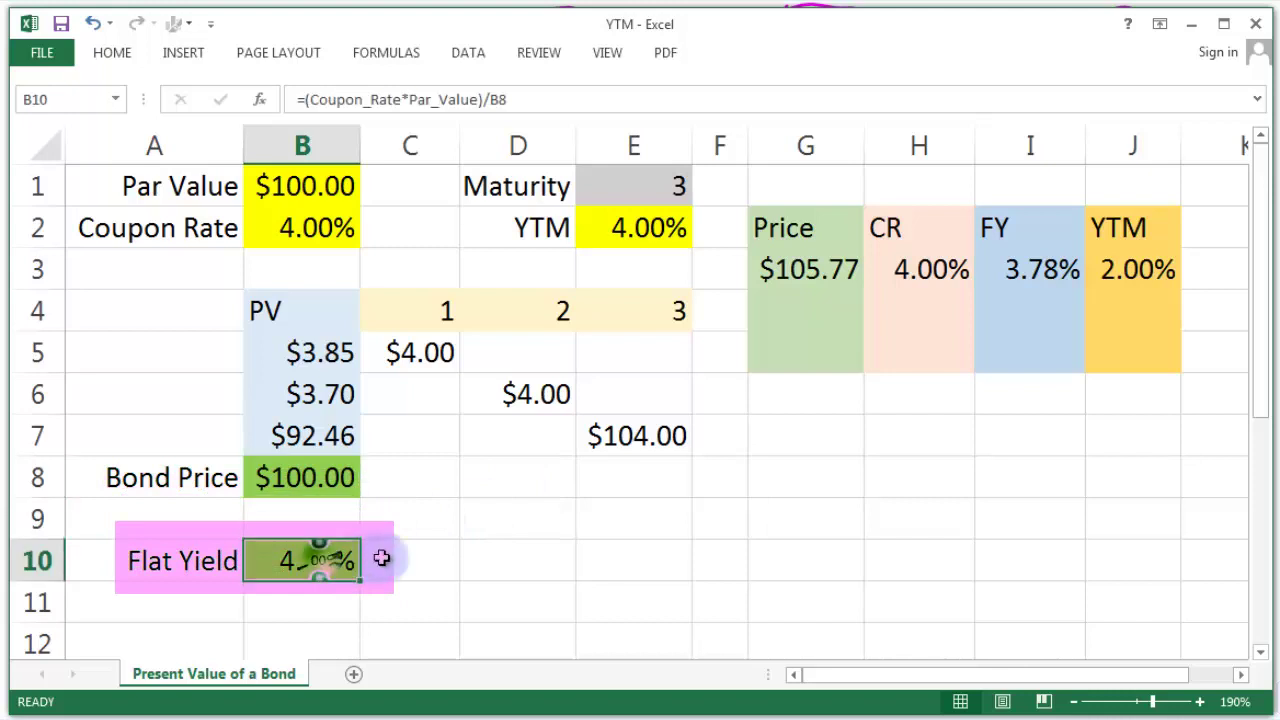
- Enter price 100 and 4% for CR, FY and YTM in row G4:J4
left_click(648, 228)
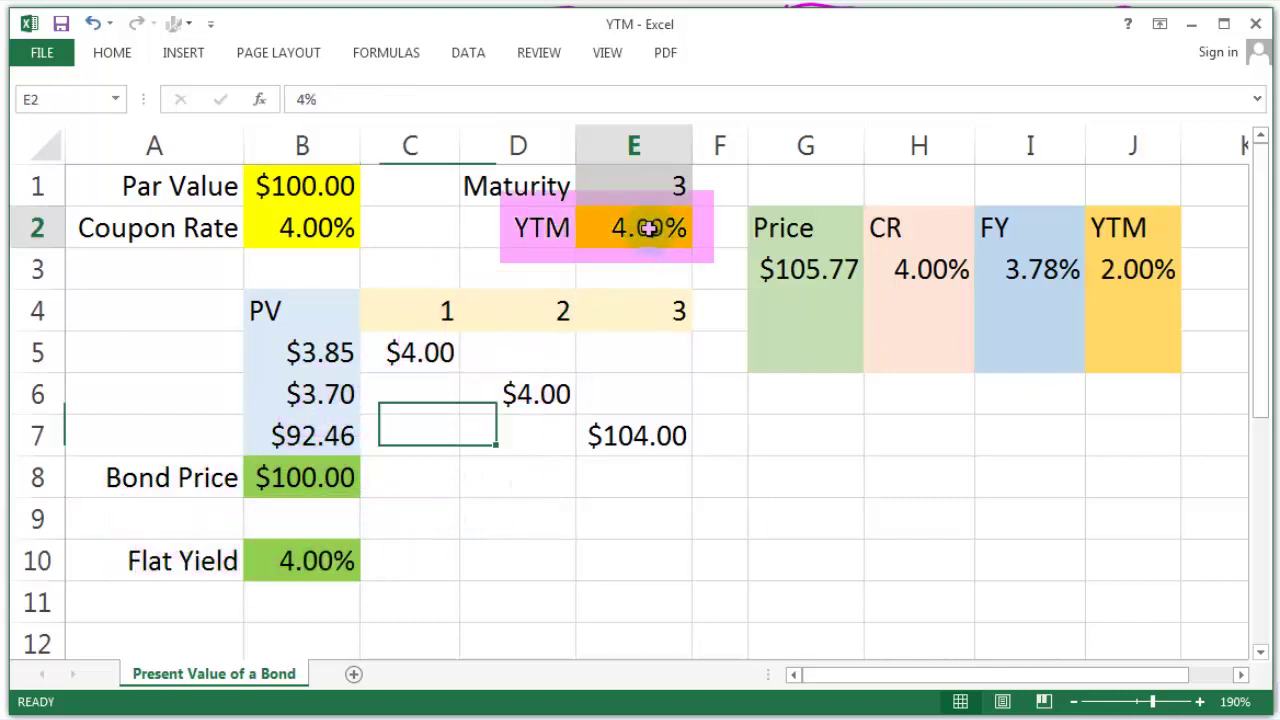
left_click(340, 229)
left_click(329, 474)
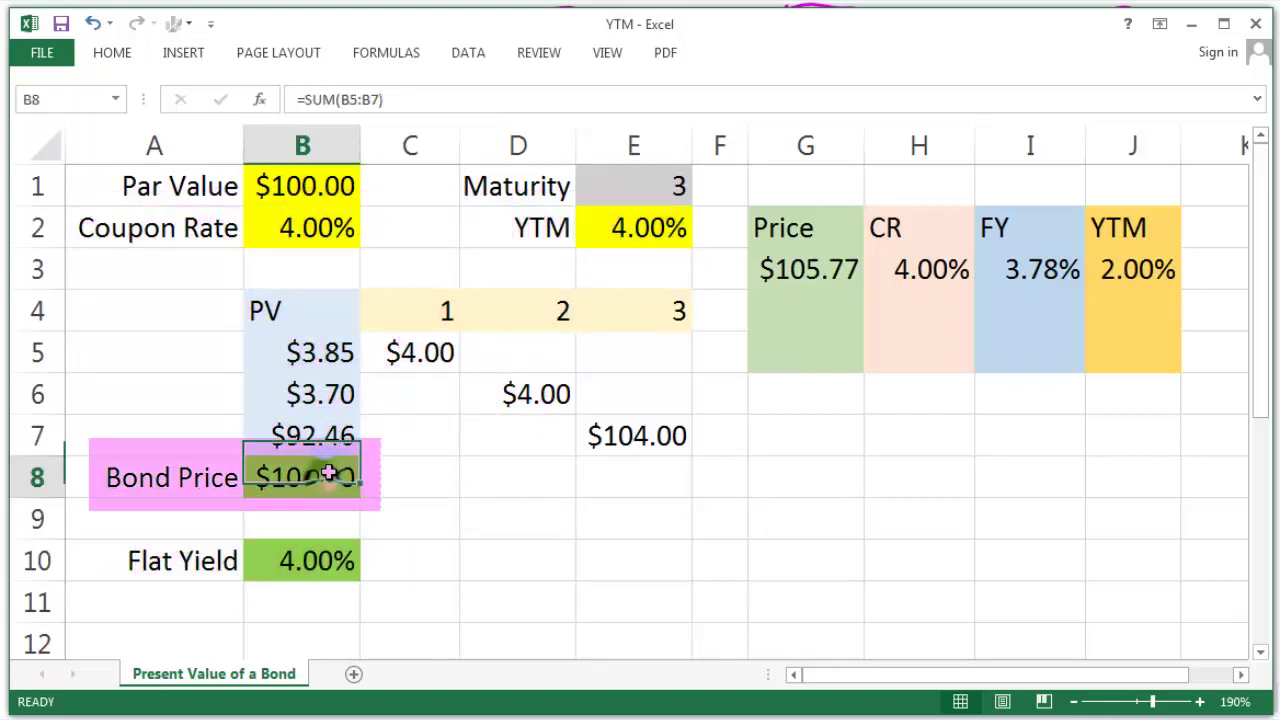
left_click(817, 323)
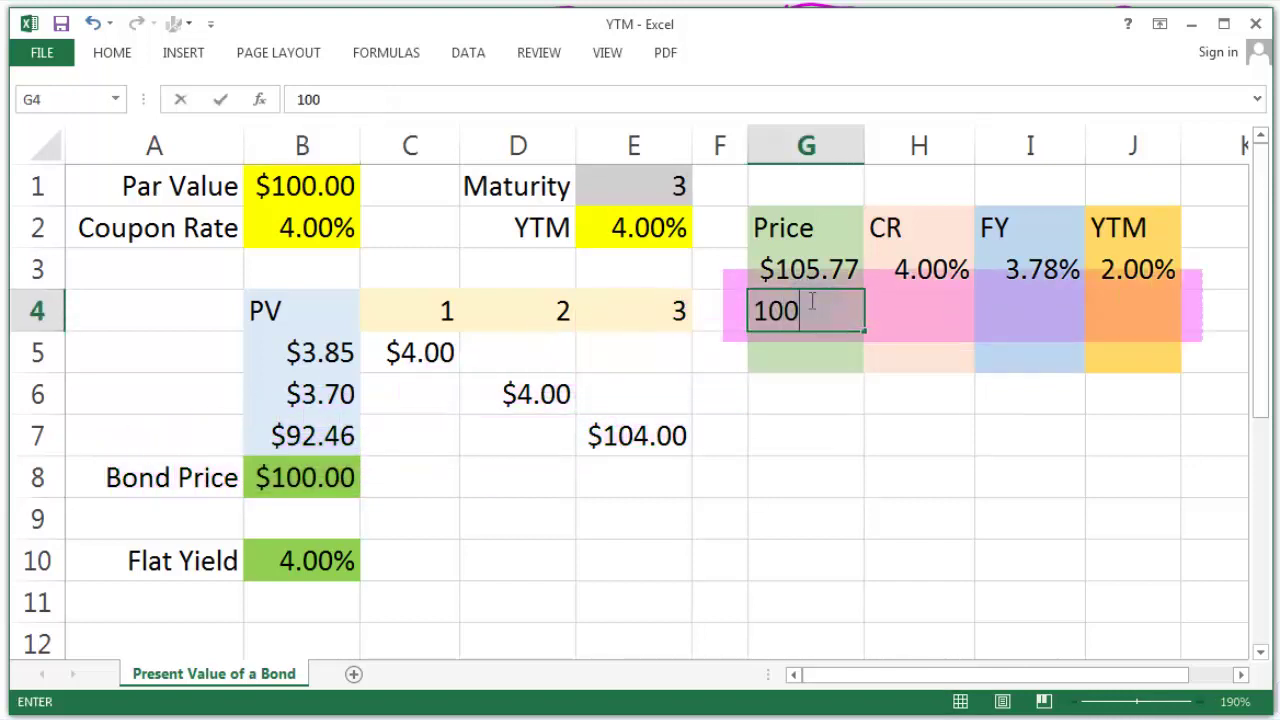
key("Tab")
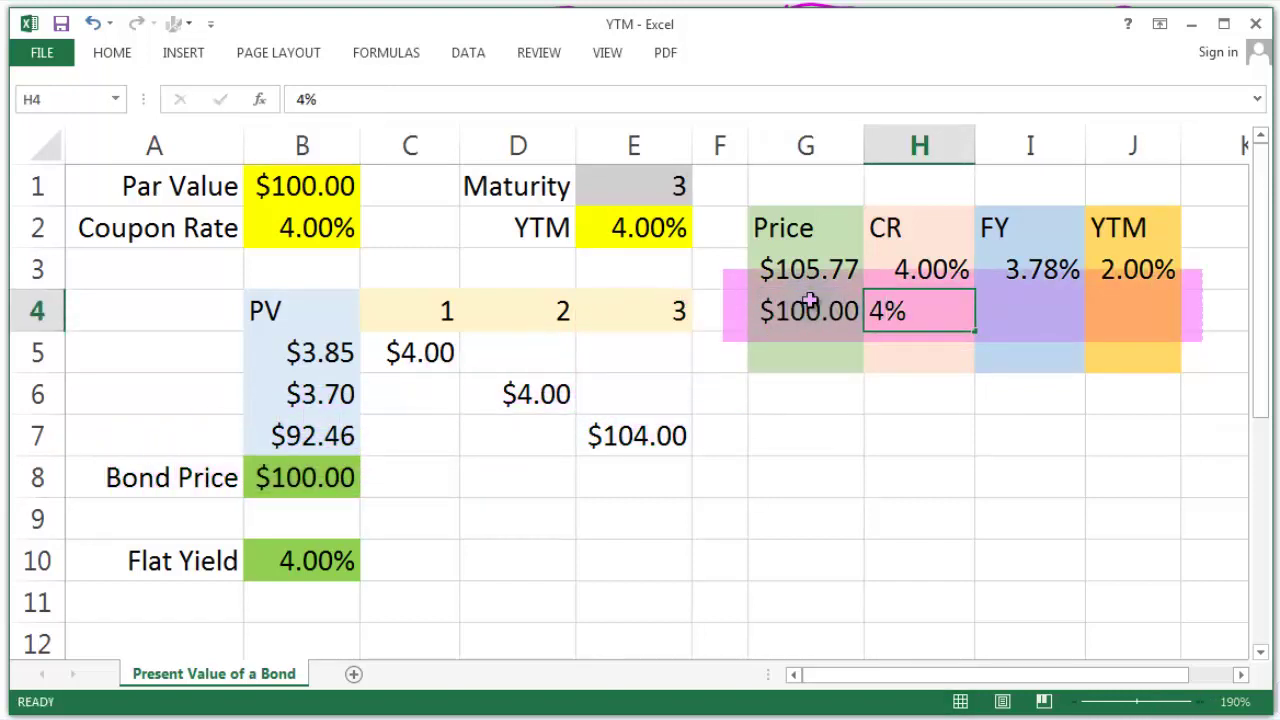
type("4%")
key("Tab")
type("4%")
key("Tab")
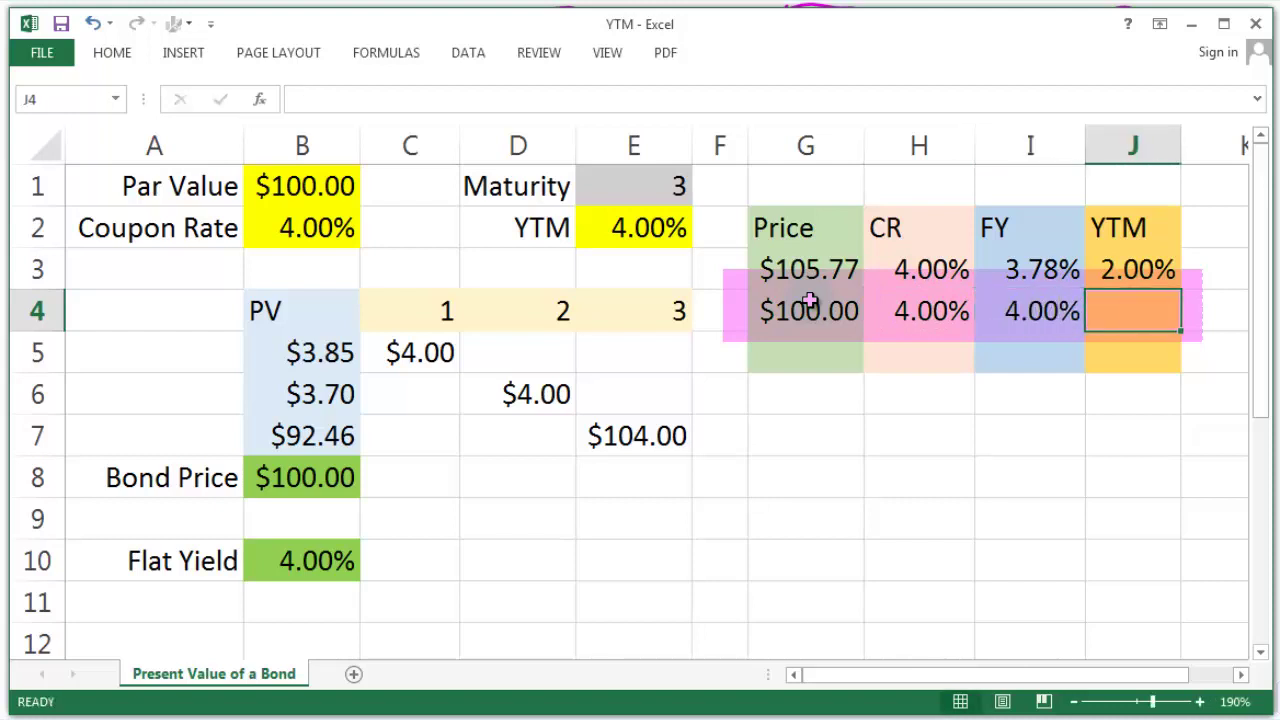
key("Return")
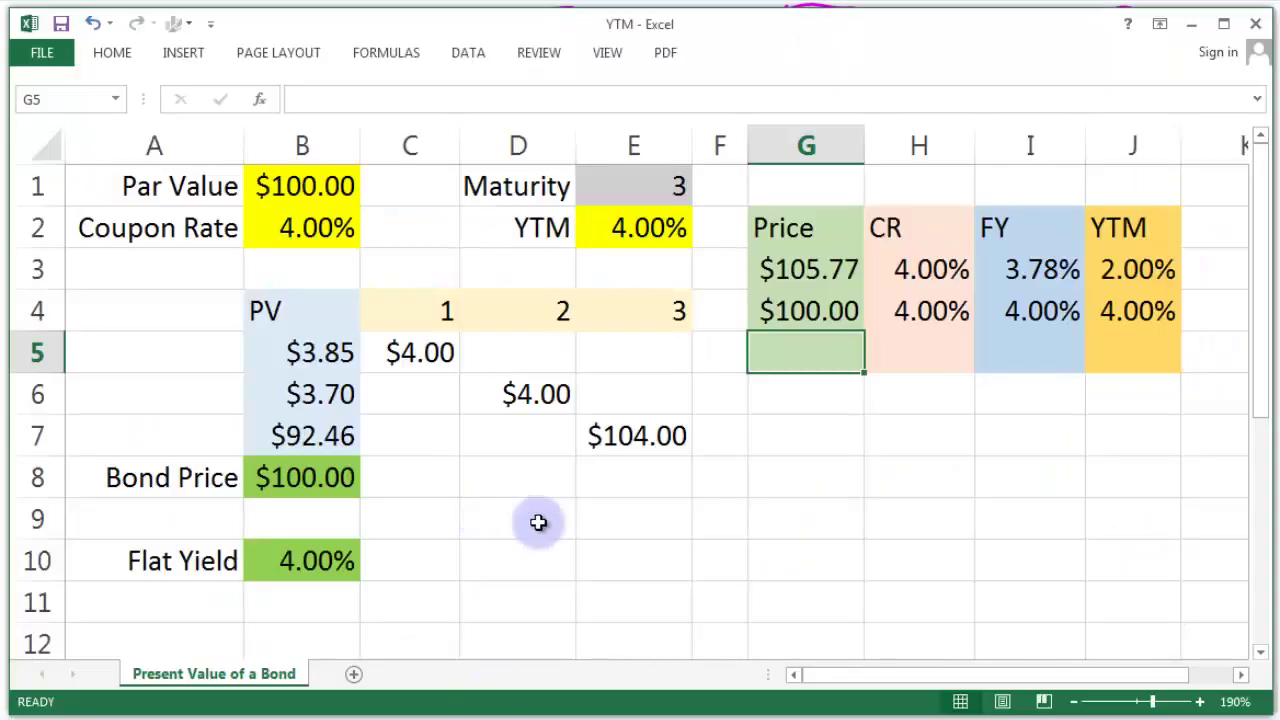
- Confirm the 6.00% YTM and check the recalculated $94.65 bond price
left_click(679, 231)
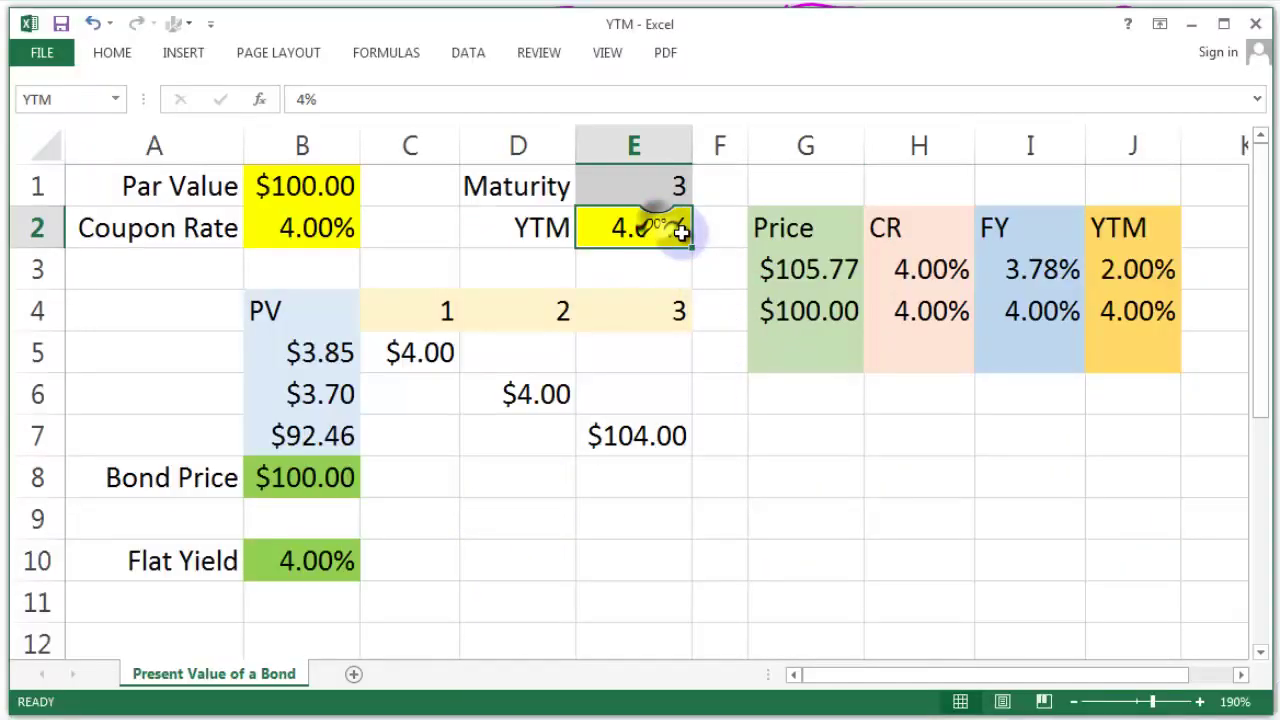
key("Return")
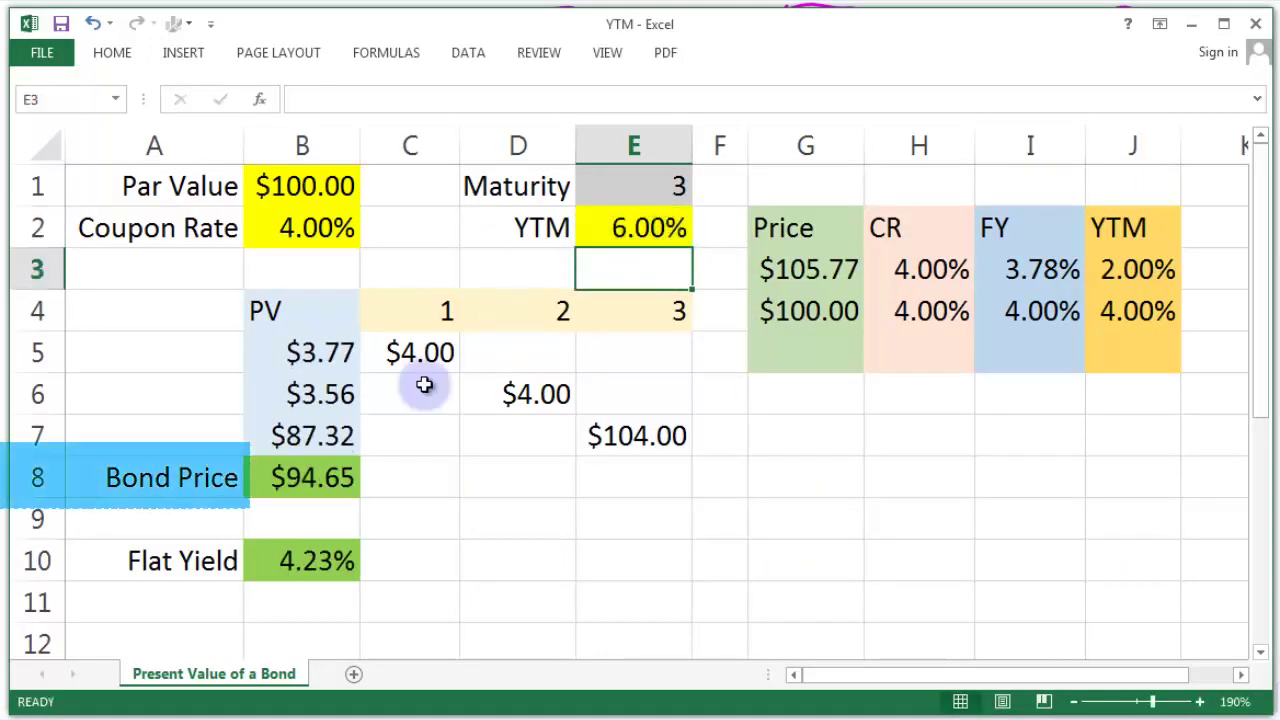
left_click(315, 478)
- Enter price 94.65, CR 4%, FY 4.23% and YTM 6.00% in row G5:J5
left_click(824, 351)
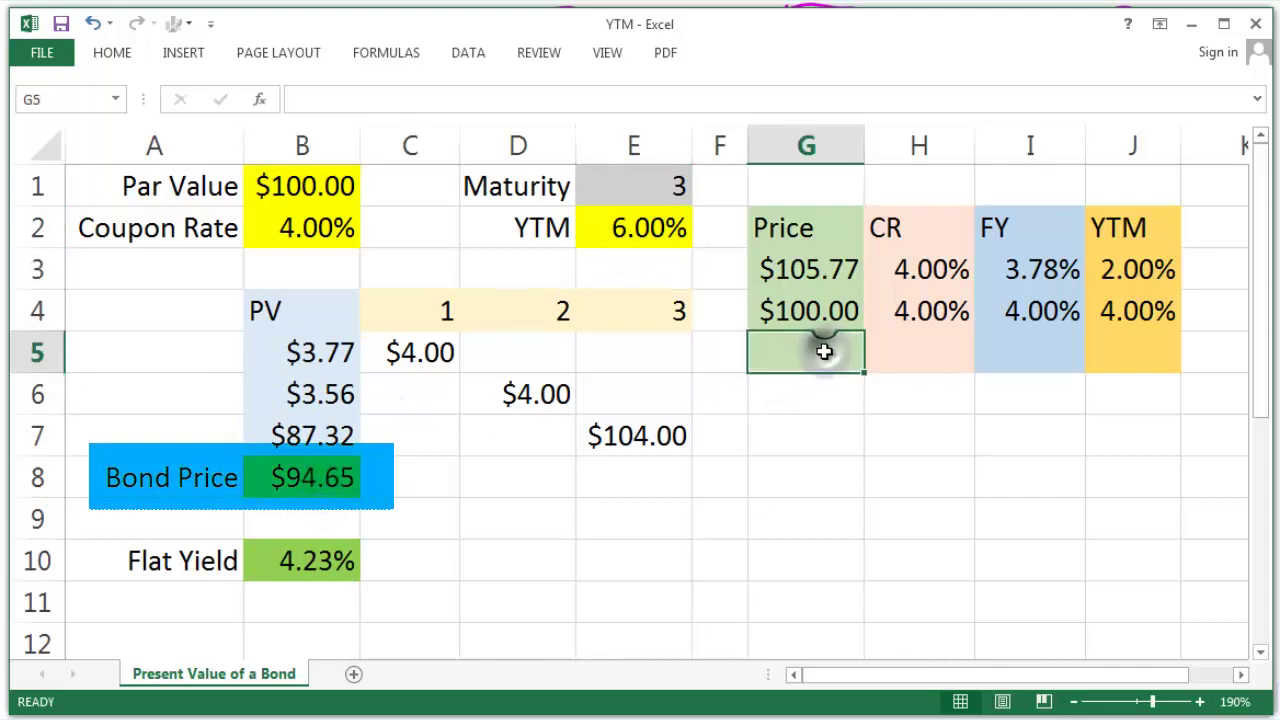
type("94.65")
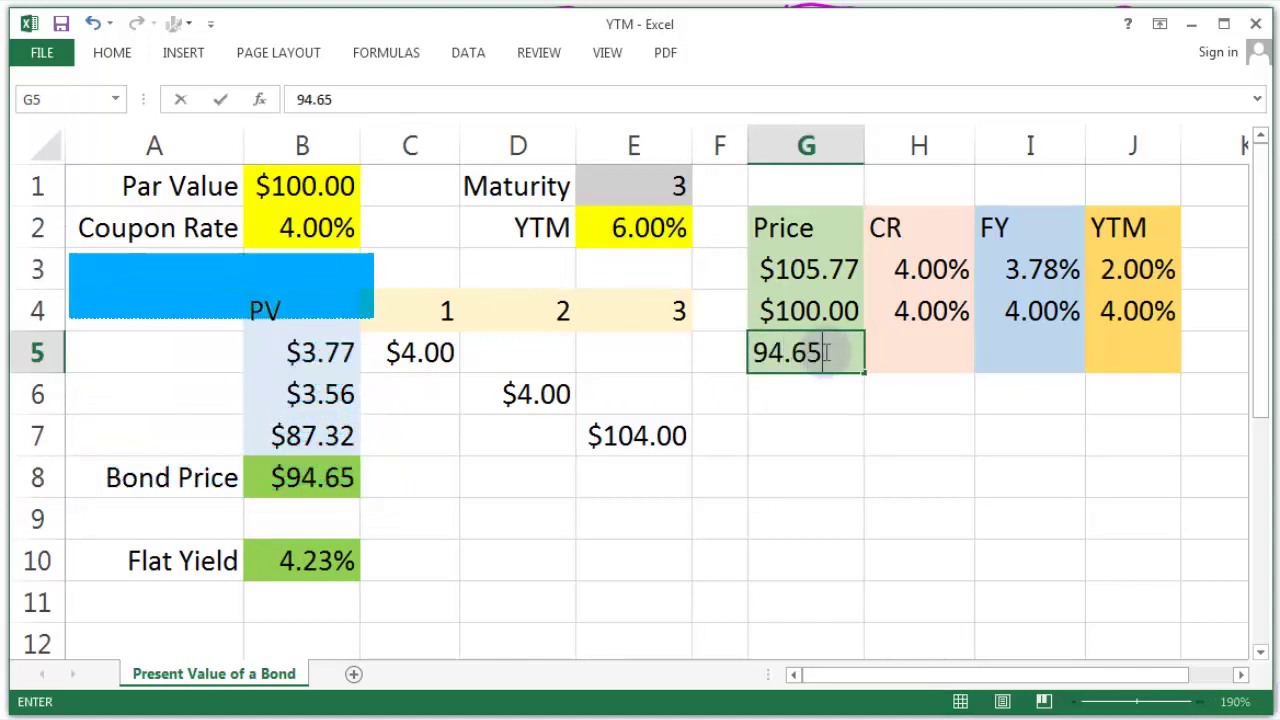
key("Tab")
type("4%")
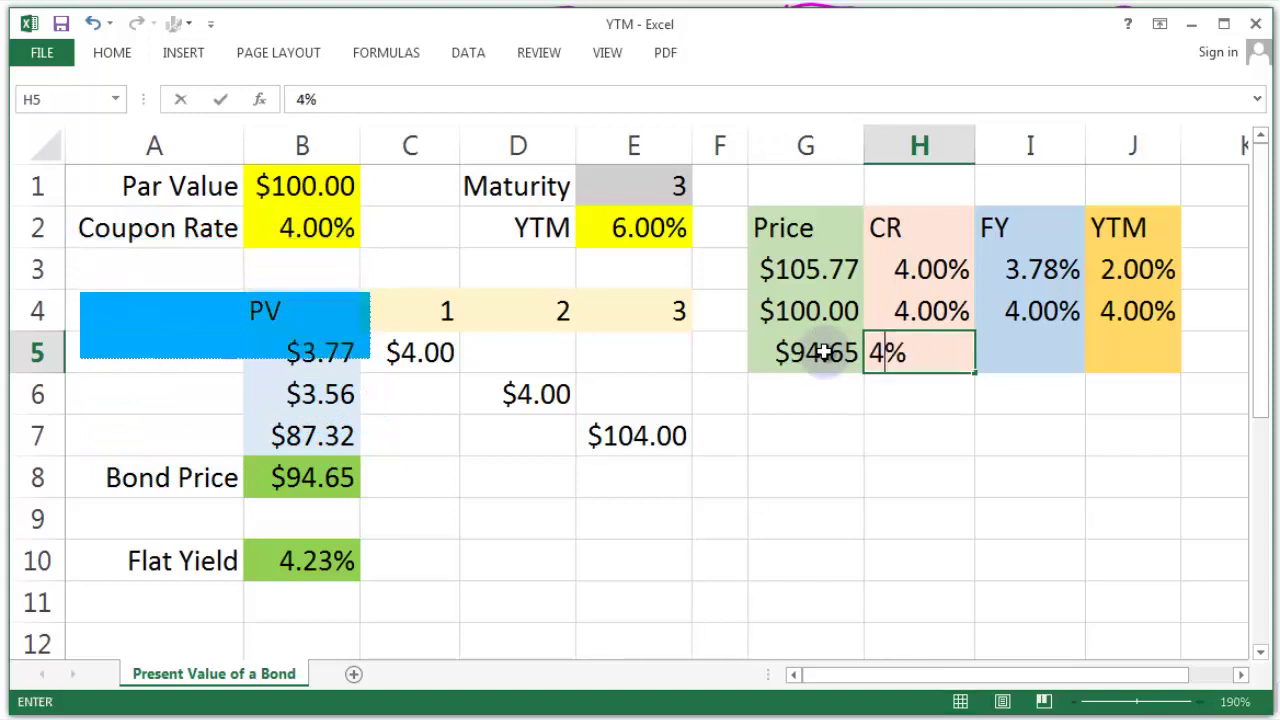
key("Tab")
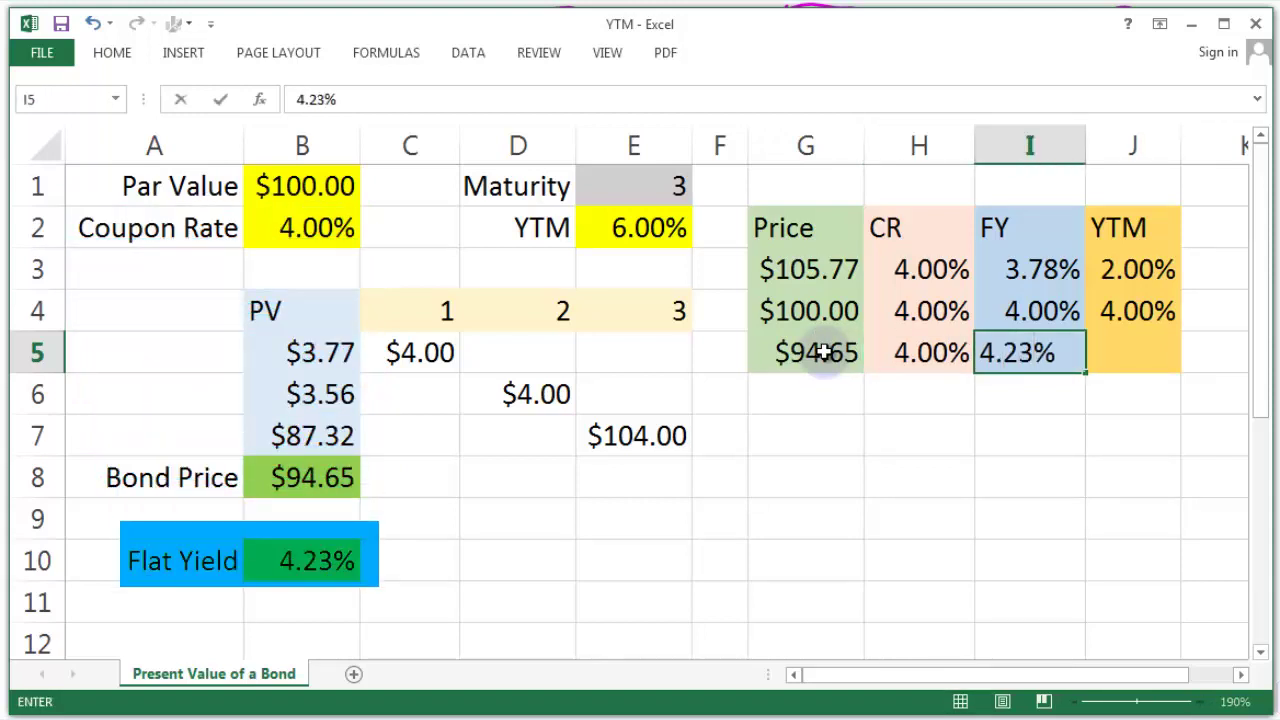
key("Tab")
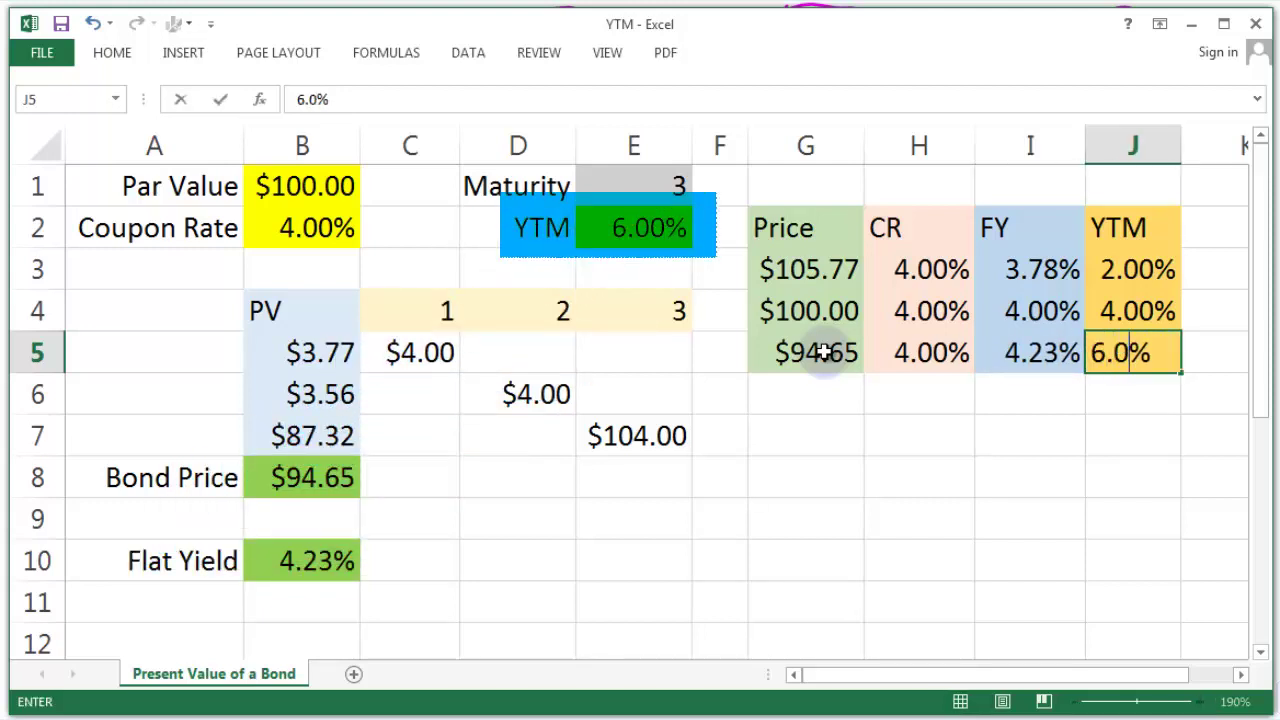
key("Return")
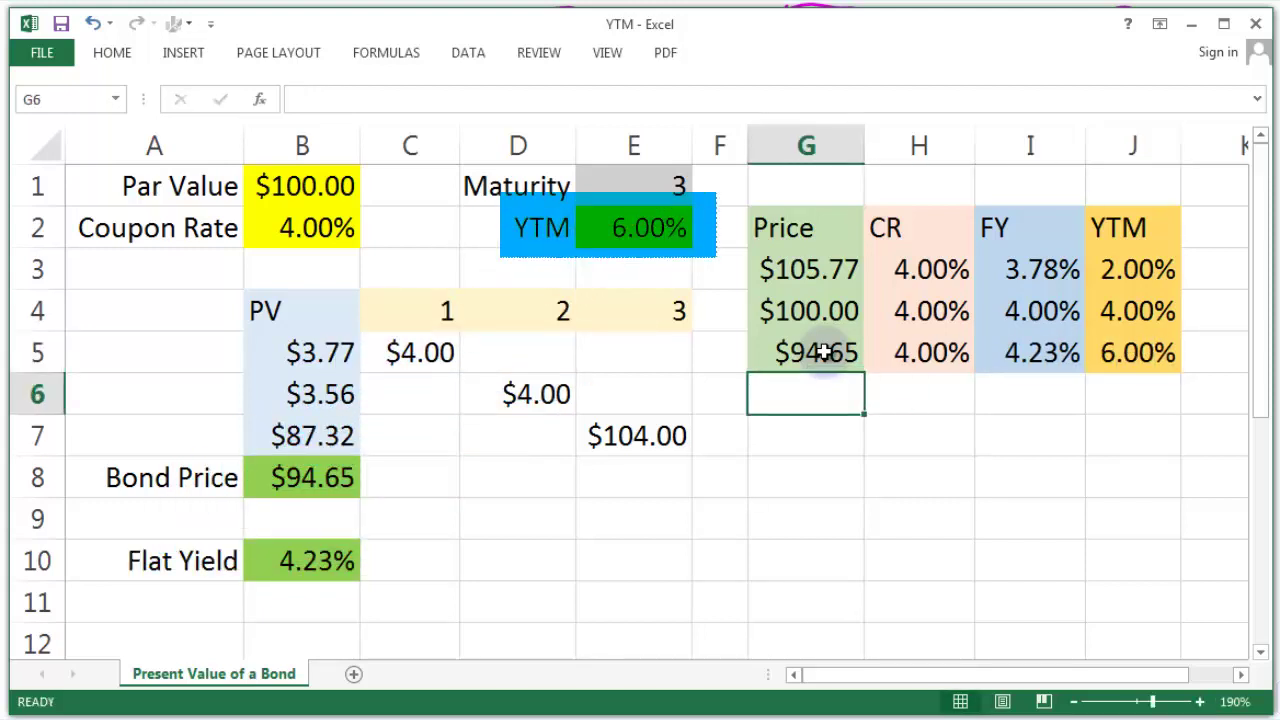
left_click(900, 432)
left_click(814, 438)
left_click(333, 476)
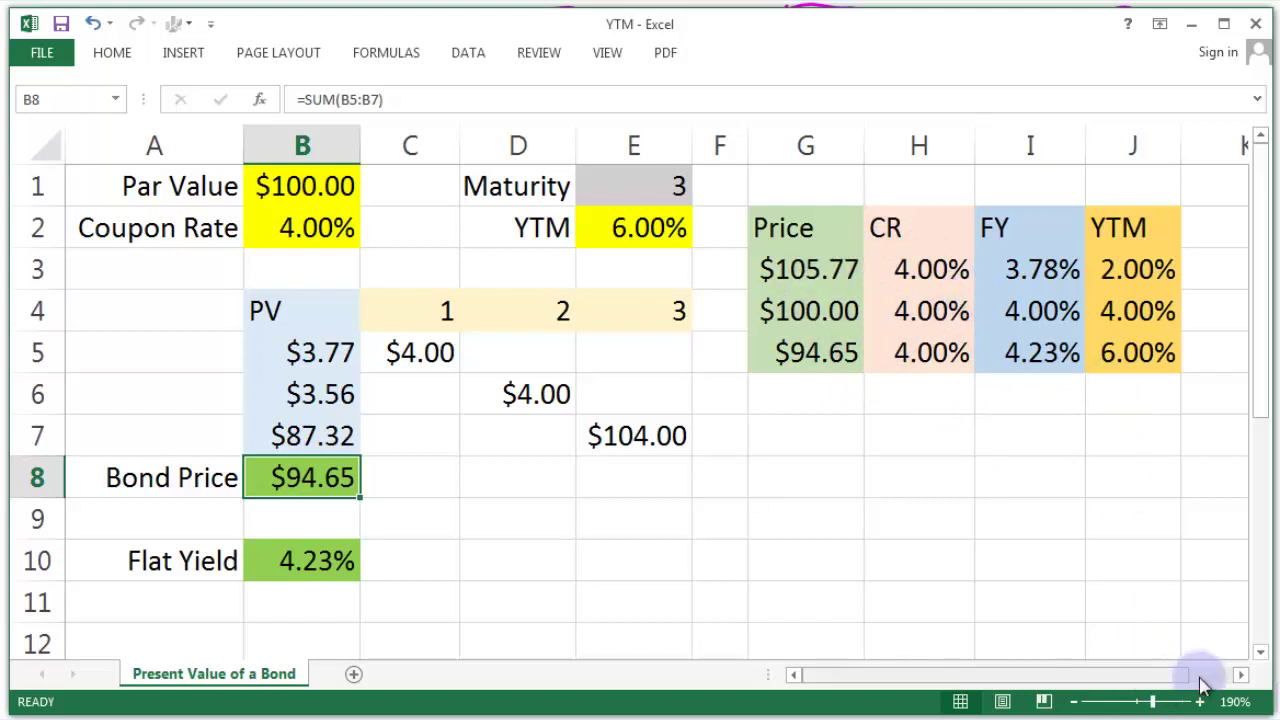
- Insert a Scatter with Straight Lines chart from the Price and CR columns G2:H5
left_click_drag(1241, 677, 1216, 672)
scroll(962, 511, "down", 4, "ctrl")
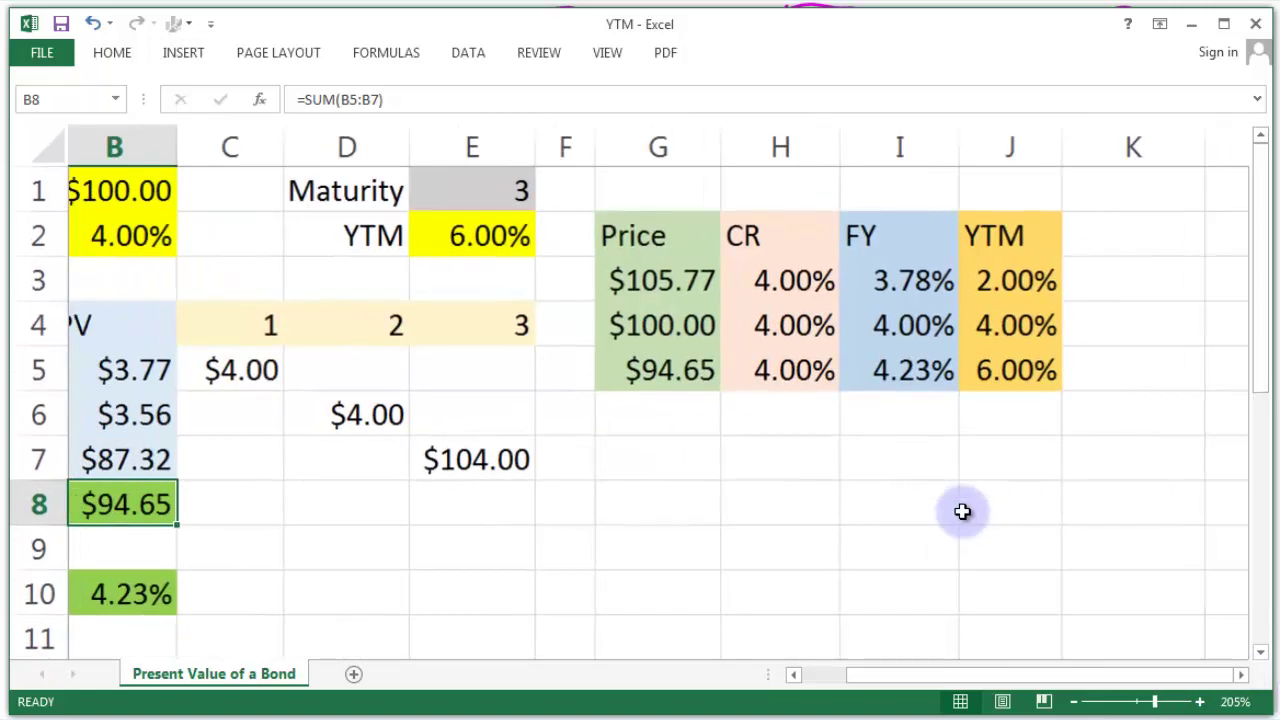
left_click_drag(1100, 677, 1185, 677)
left_click_drag(445, 194, 514, 282)
left_click(174, 55)
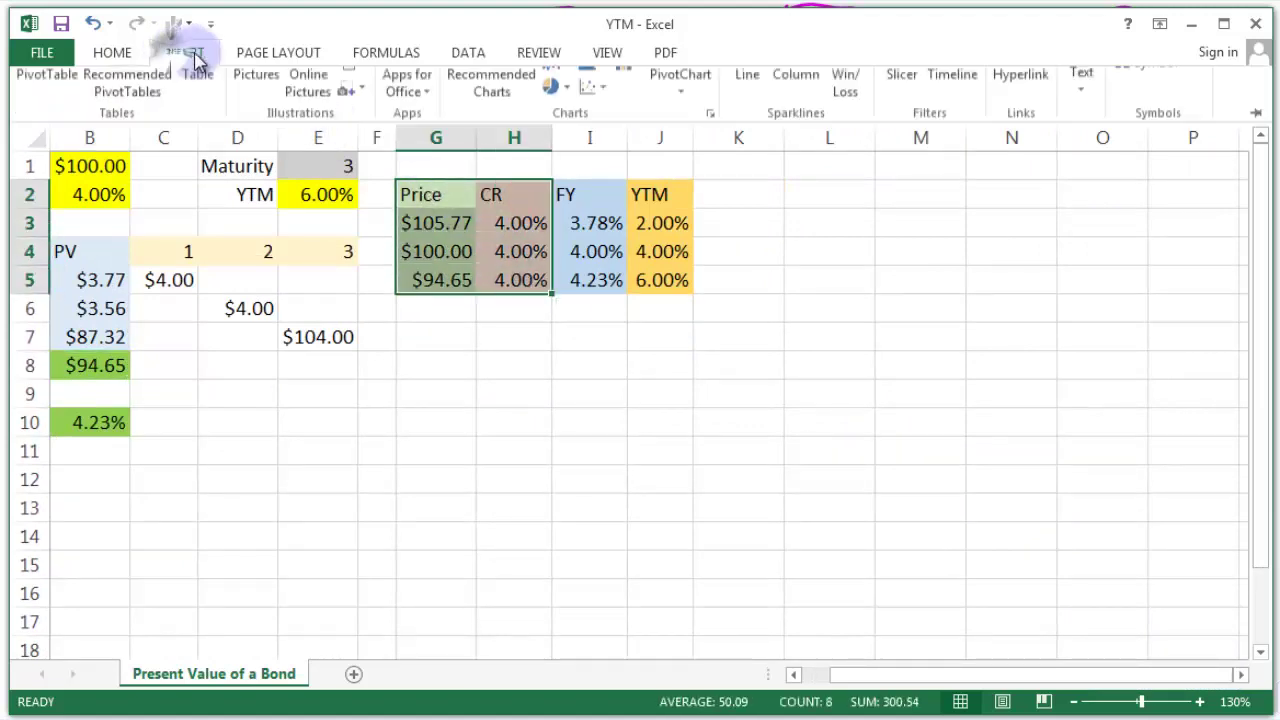
left_click(598, 136)
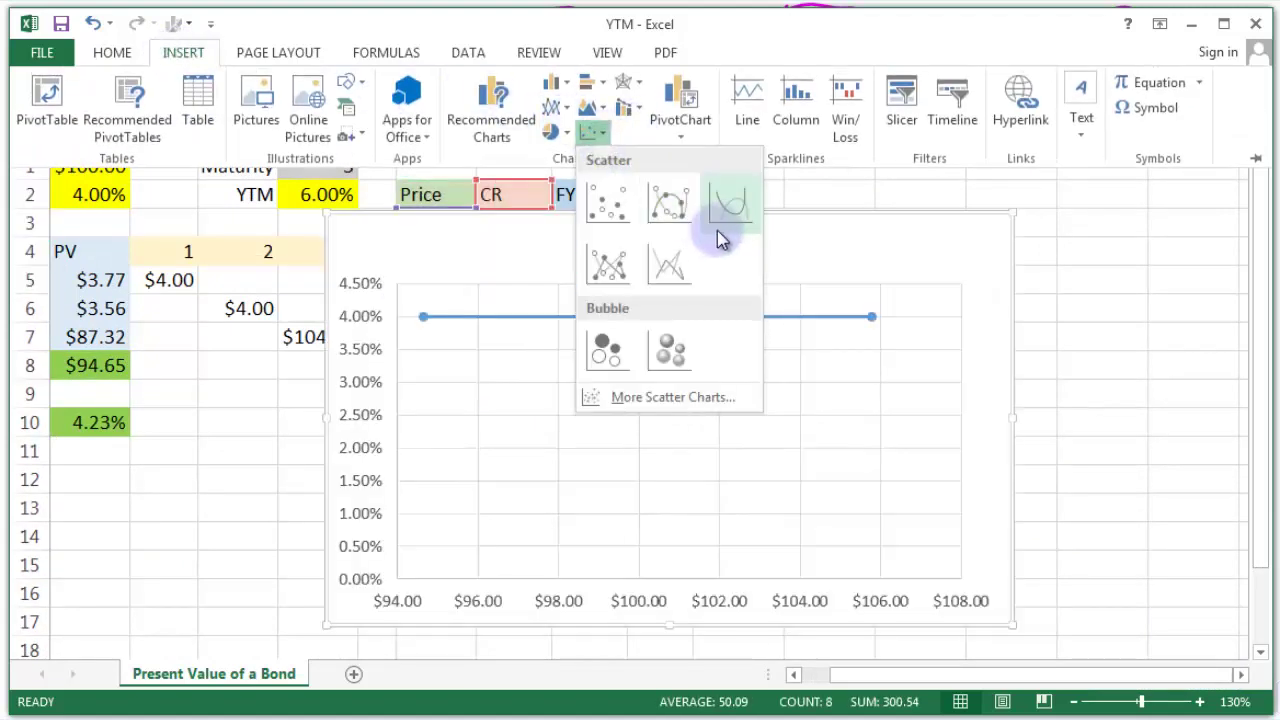
left_click(729, 214)
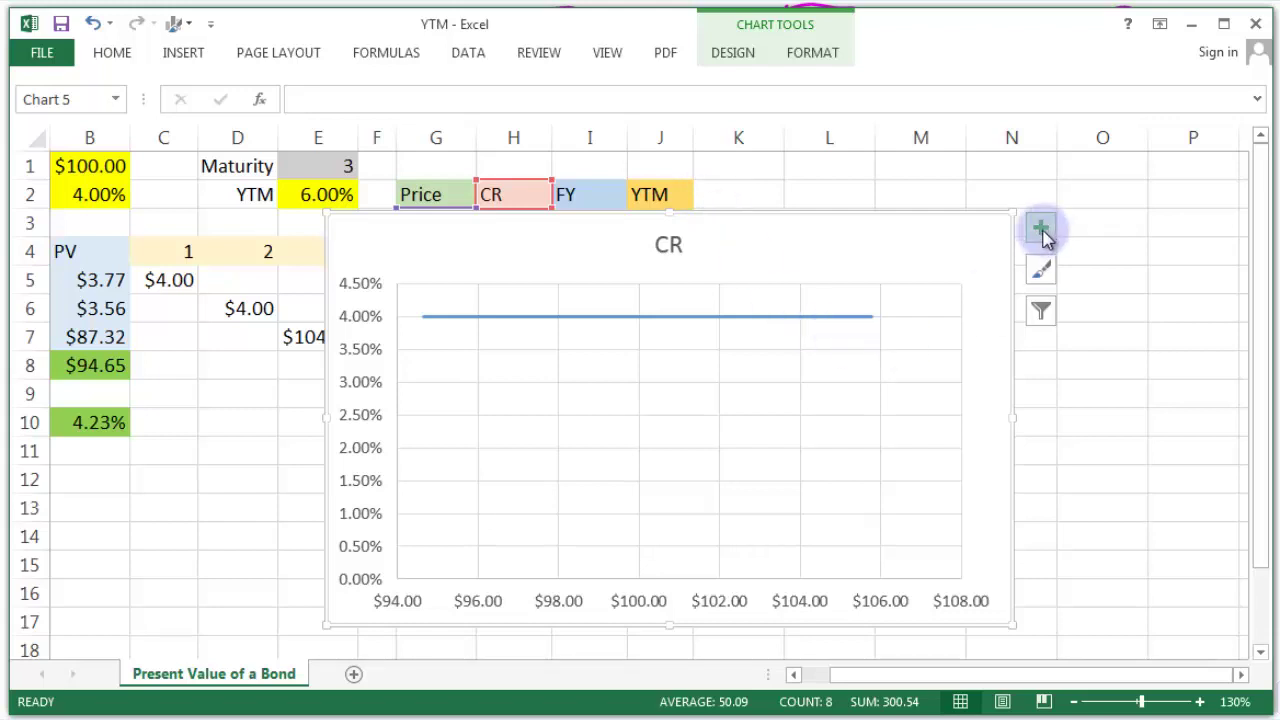
- Apply the dark chart style to the CR chart and add a legend
left_click(1043, 270)
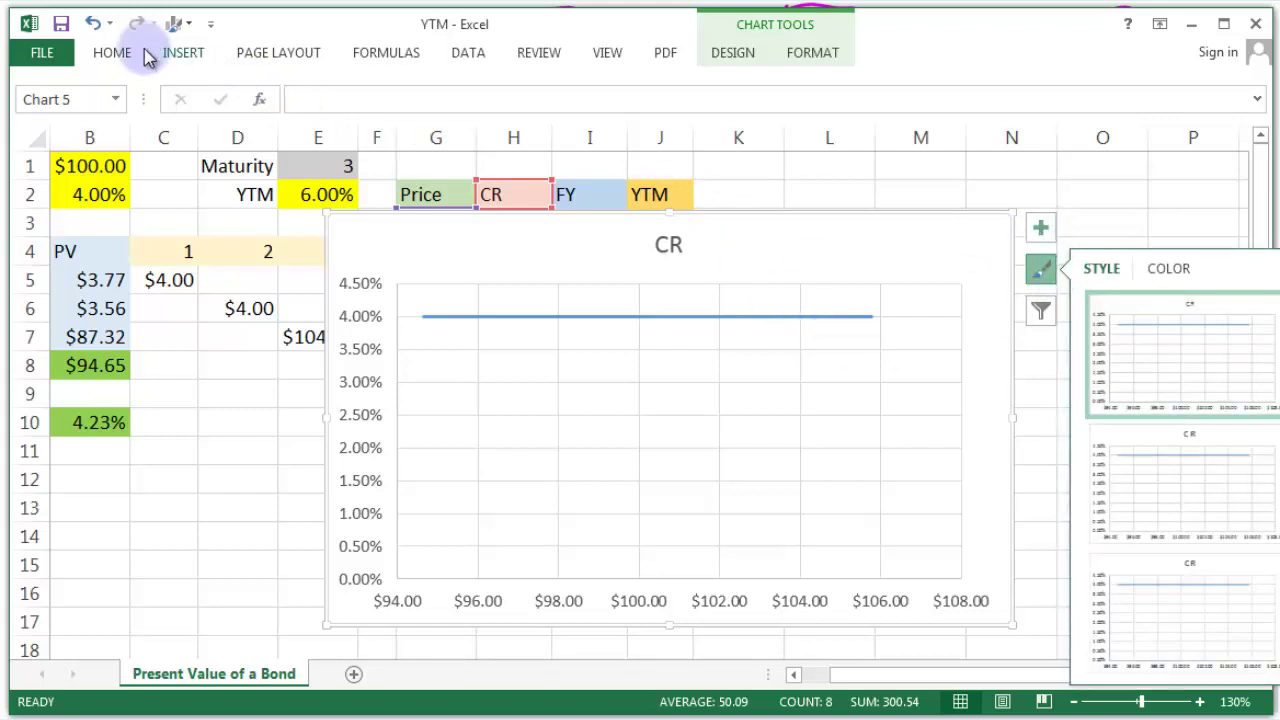
left_click(178, 28)
left_click(429, 157)
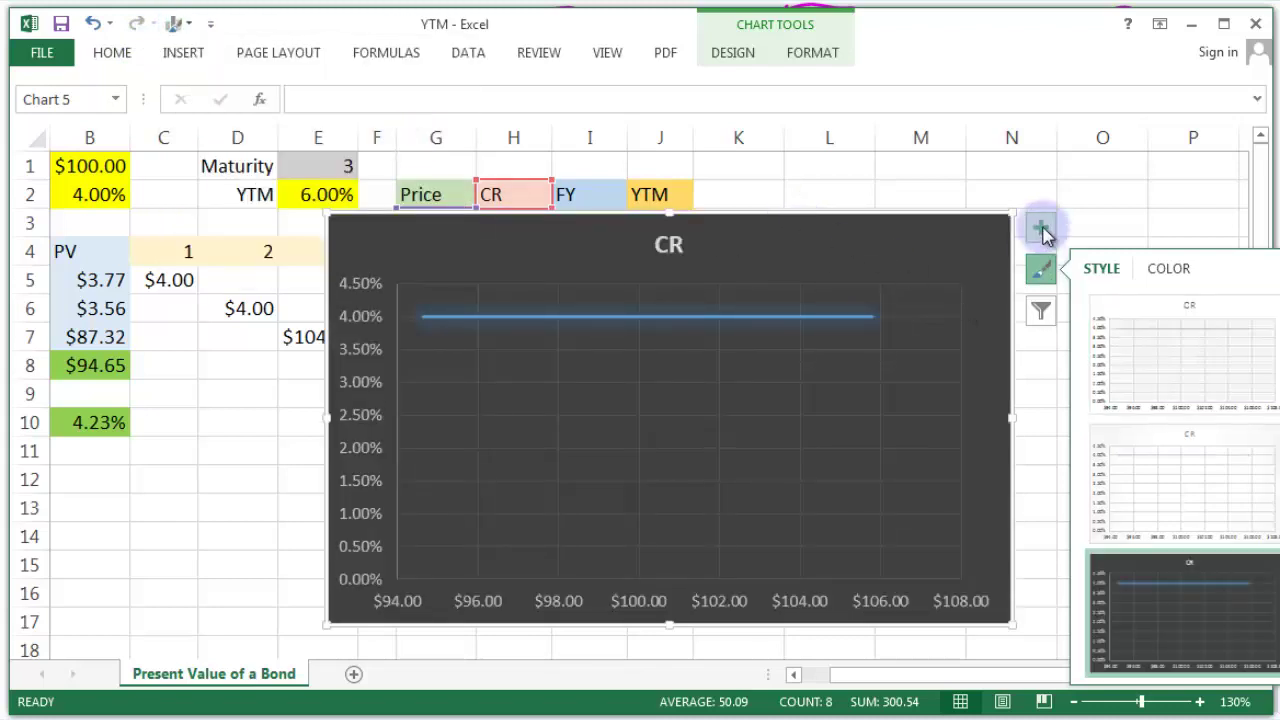
left_click(1041, 230)
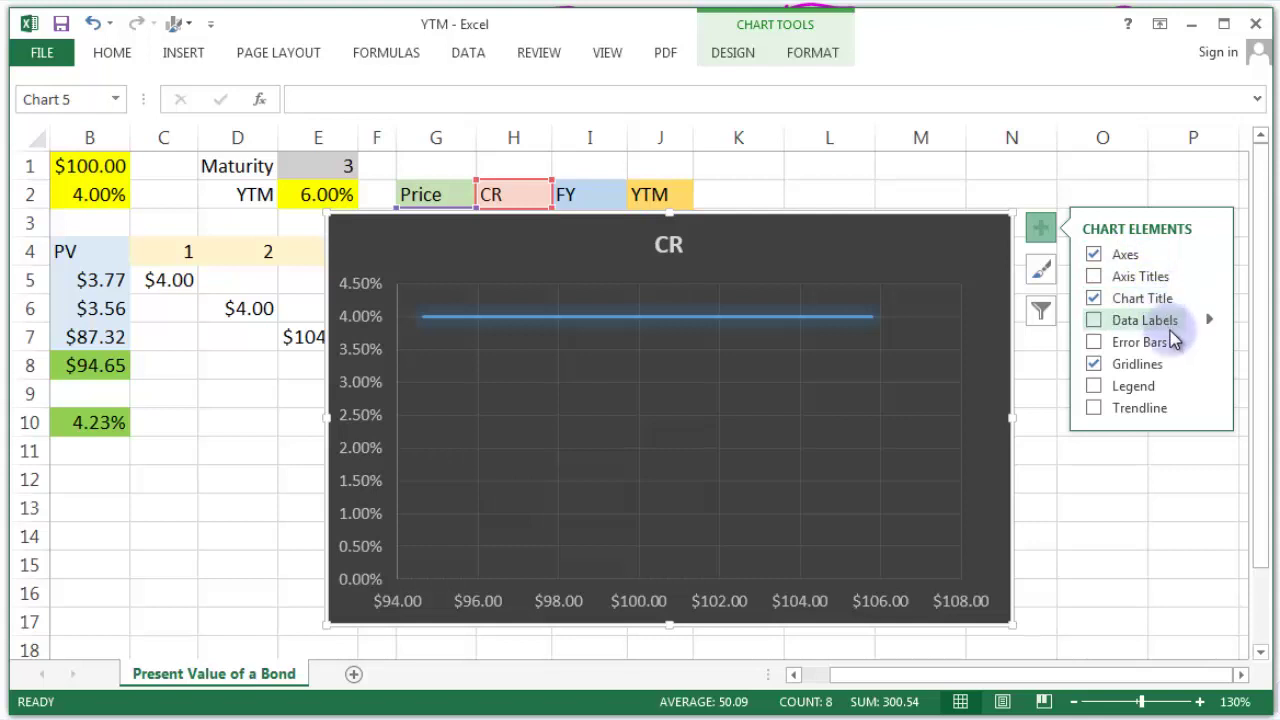
left_click(1140, 388)
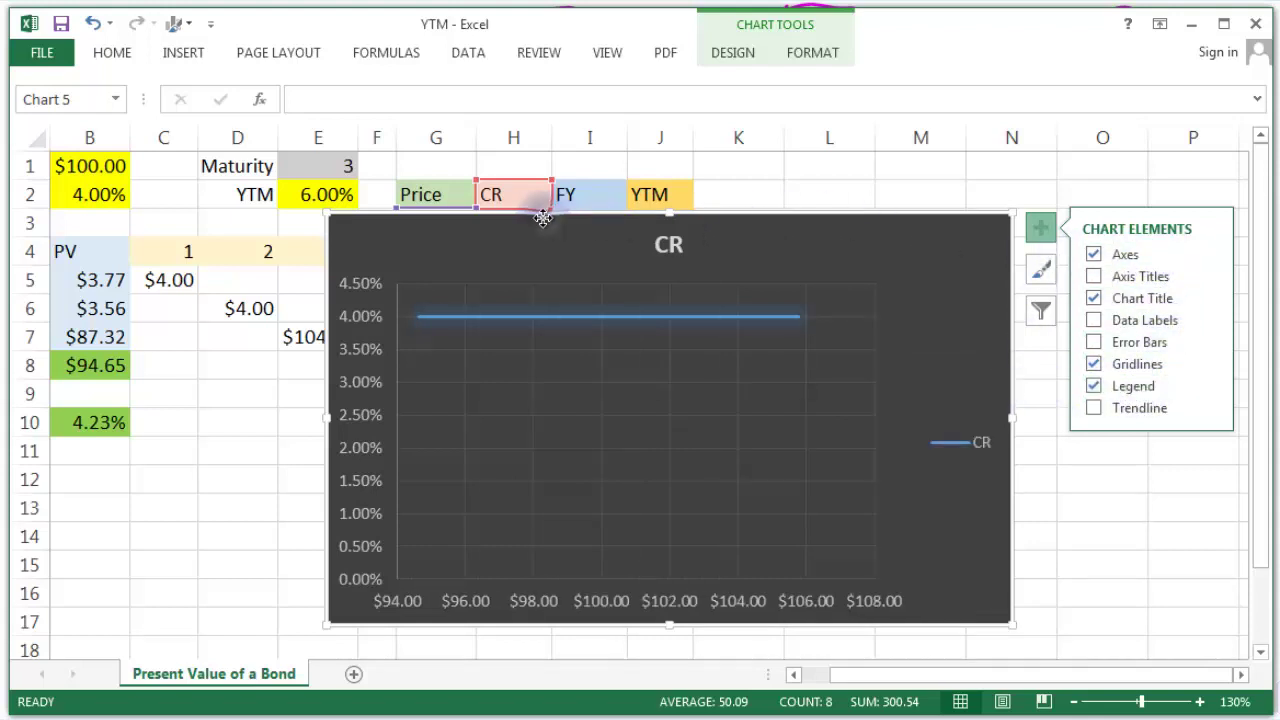
- Move the chart beside the results table and enlarge it
left_click_drag(542, 218, 923, 188)
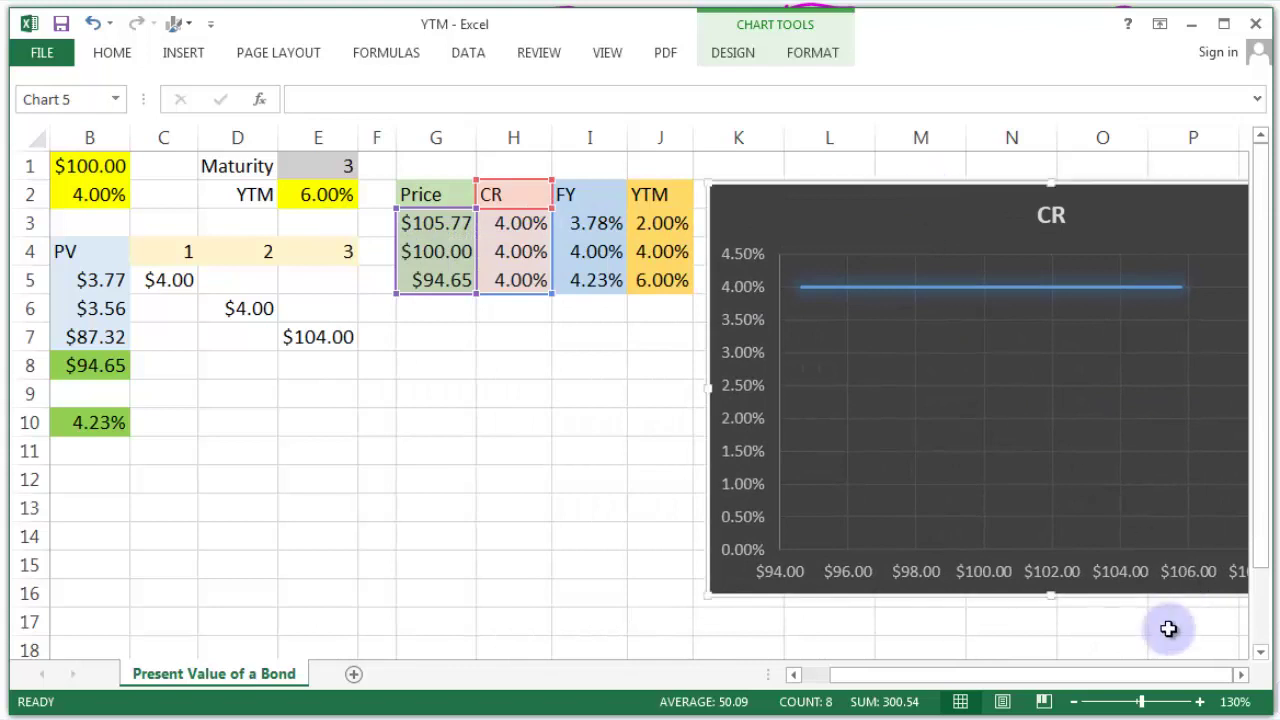
left_click(1240, 675)
left_click(1240, 675)
left_click(1240, 675)
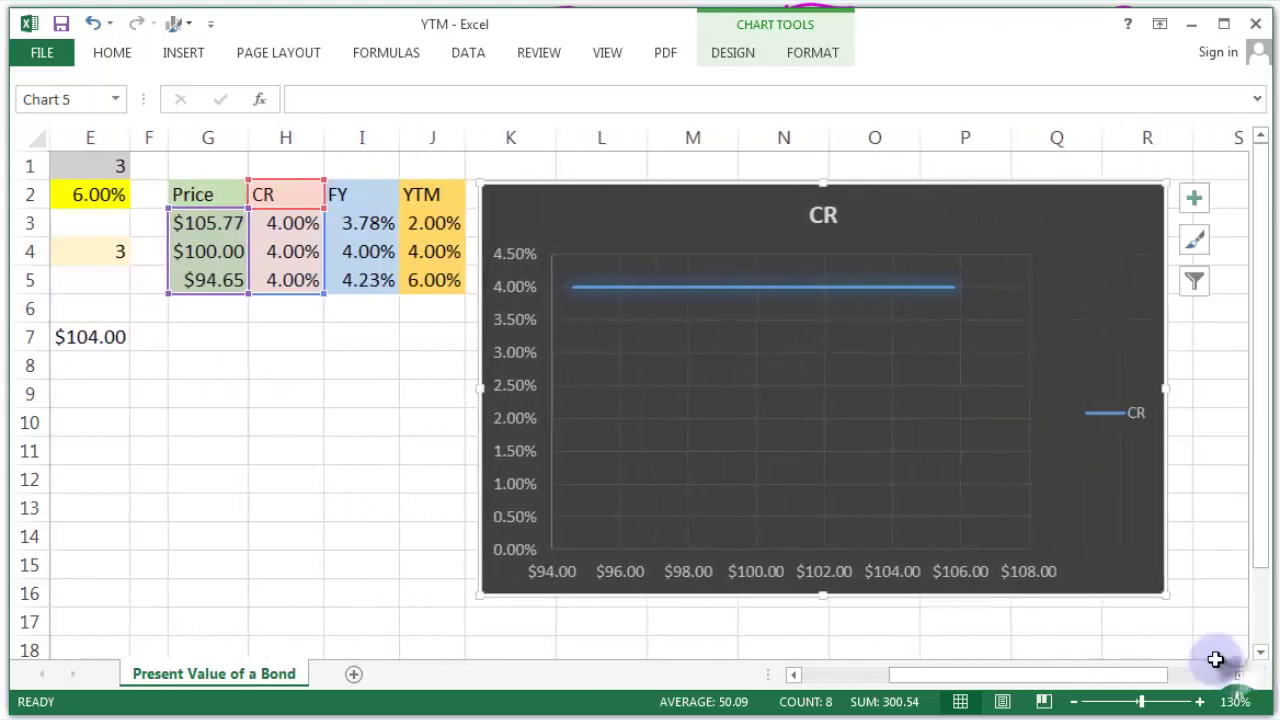
left_click_drag(1165, 593, 1199, 641)
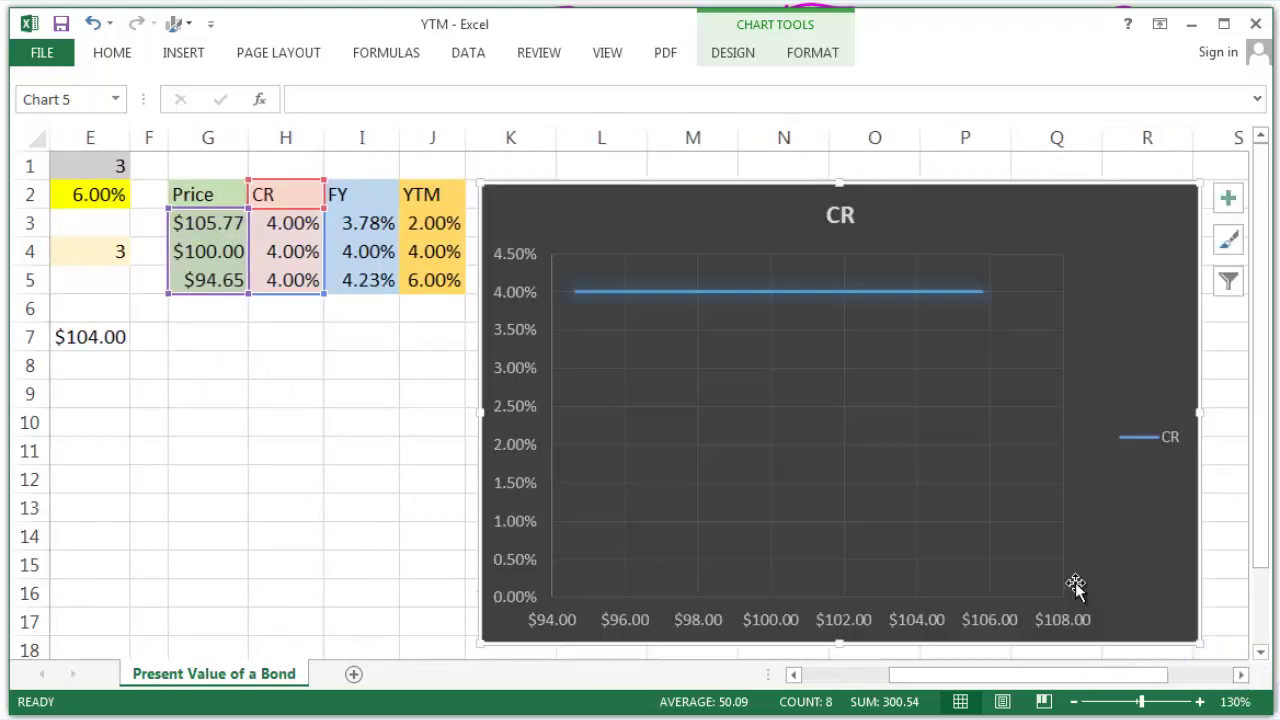
- Copy the FY (I2:I5) and YTM (J2:J5) columns and paste each into the chart as series
left_click_drag(366, 190, 365, 281)
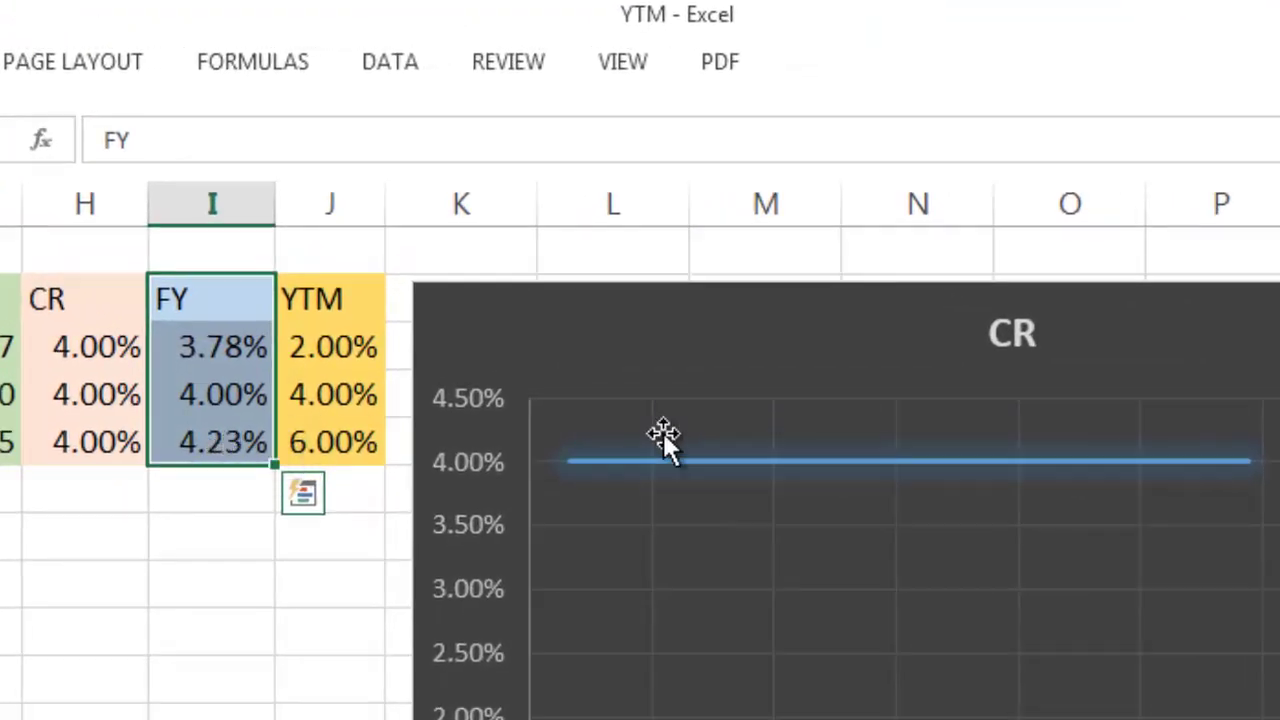
key("ctrl+c")
left_click(711, 322)
key("ctrl+v")
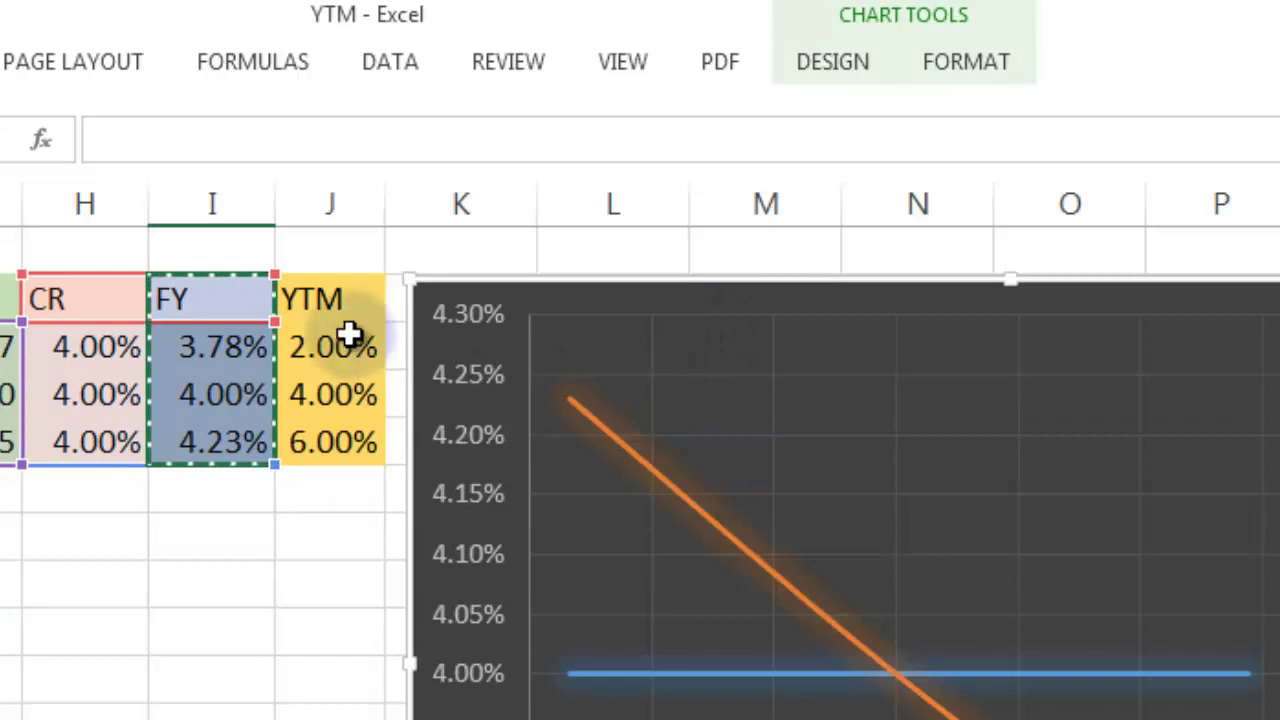
left_click_drag(323, 286, 358, 450)
key("ctrl+c")
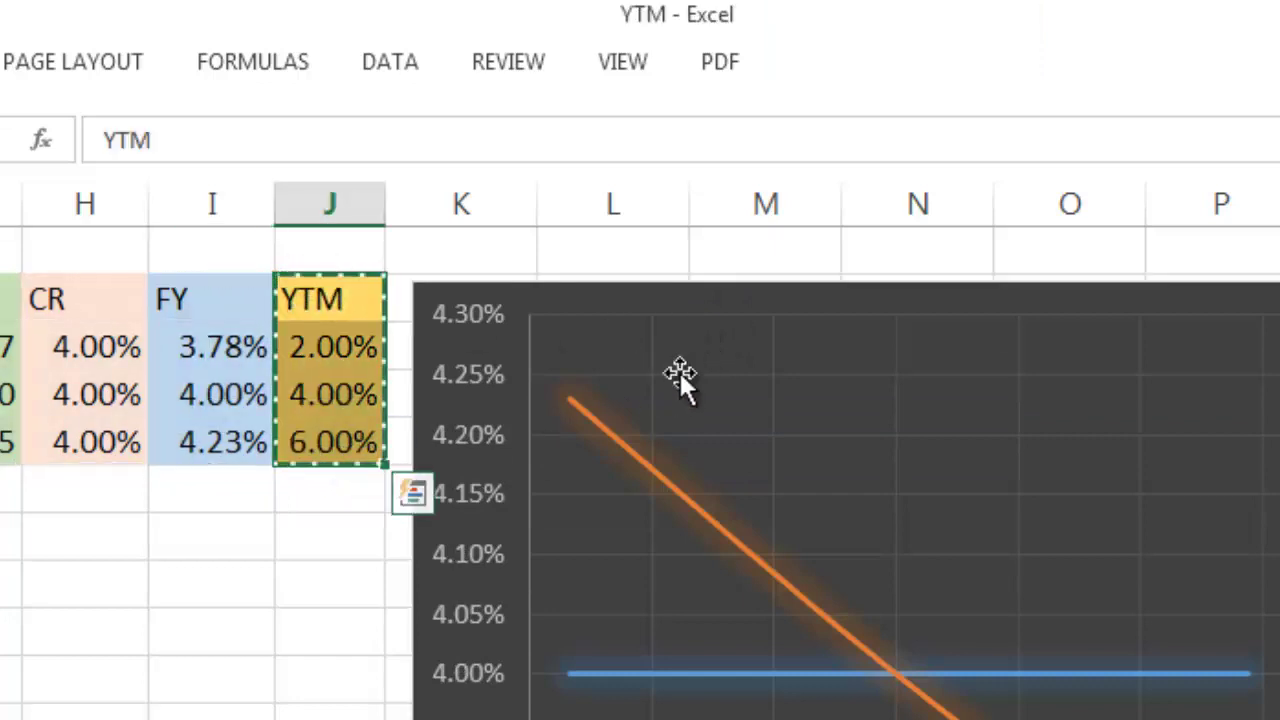
left_click(773, 306)
key("ctrl+v")
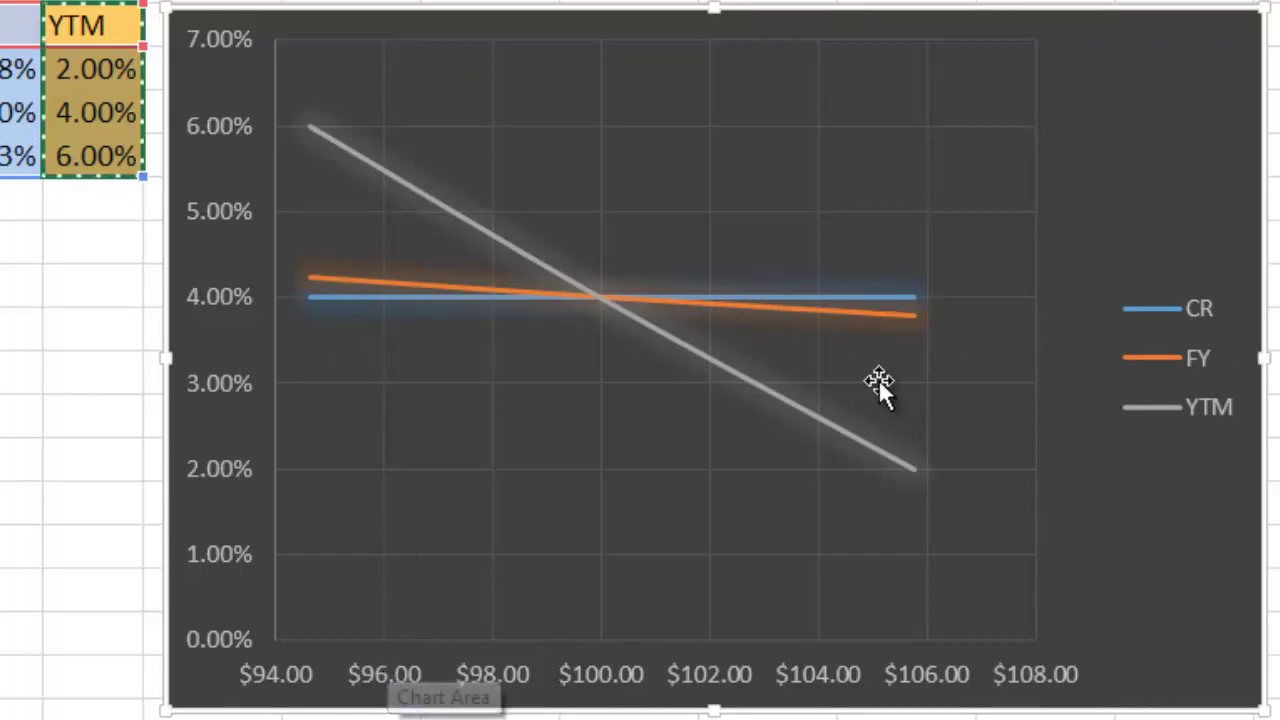
mouse_move(911, 317)
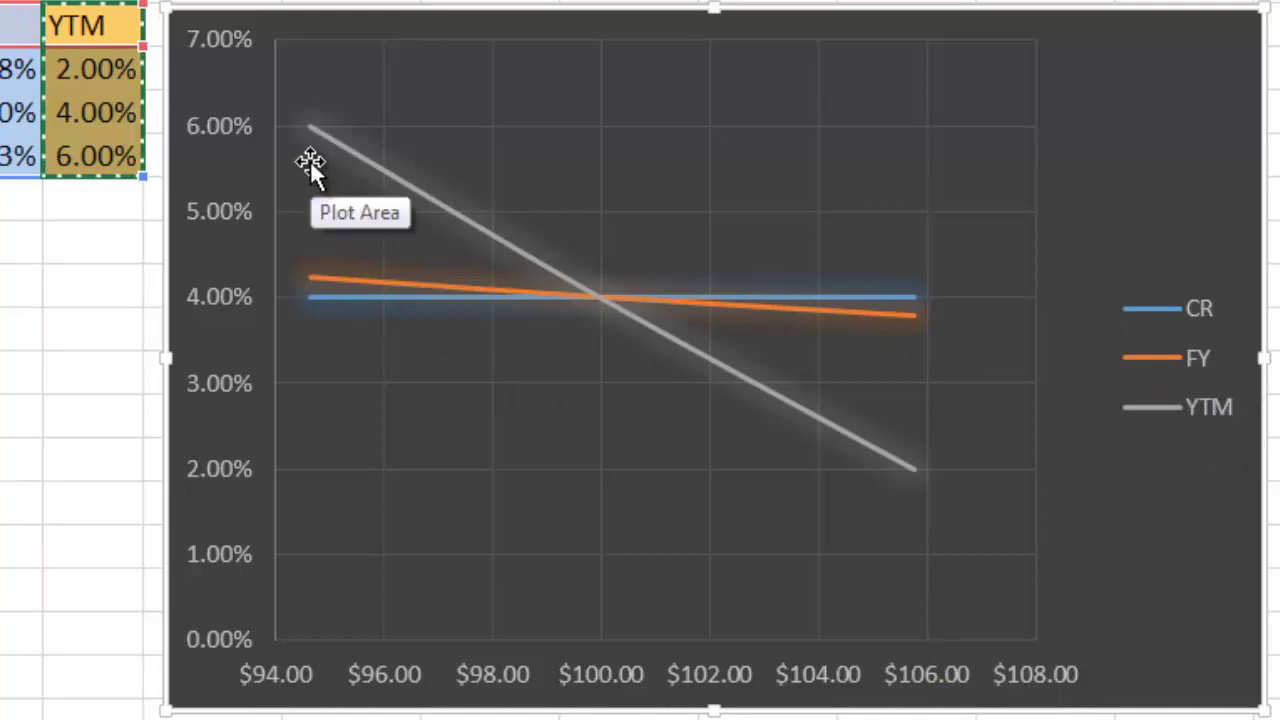
mouse_move(307, 127)
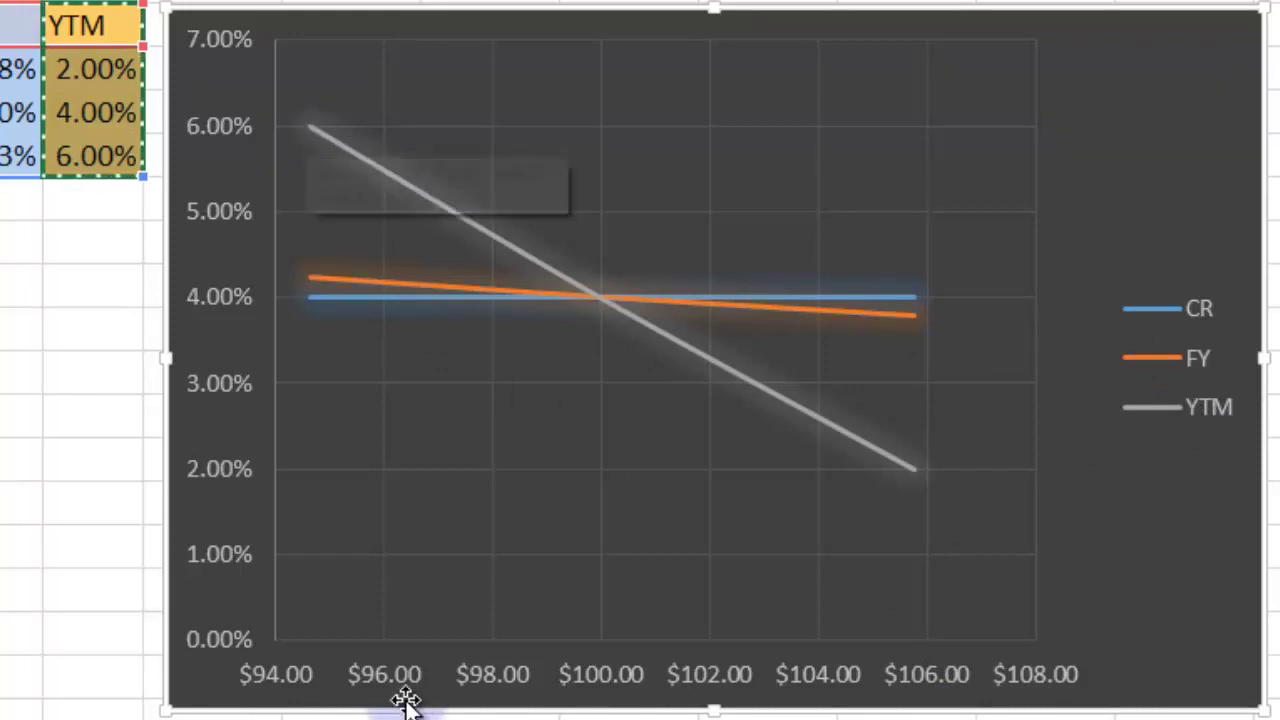